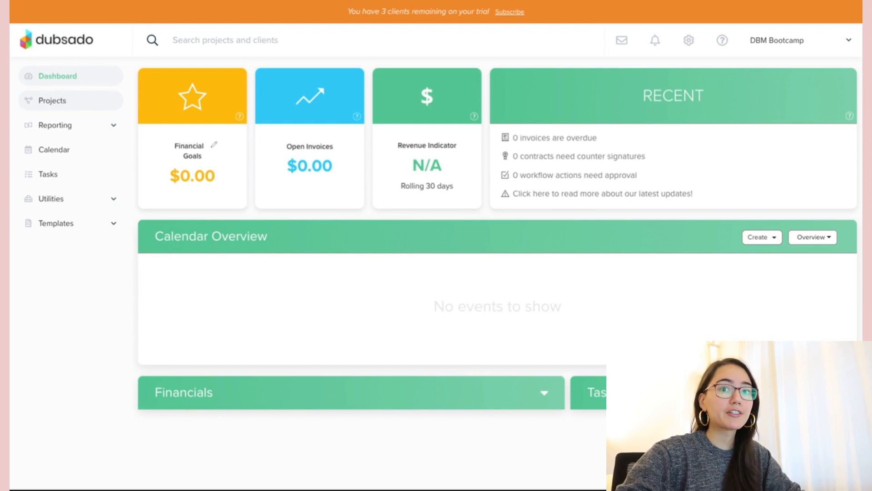
- Review the Projects list with its sample job, toggle Reporting, then open the January 2022 calendar
click(52, 101)
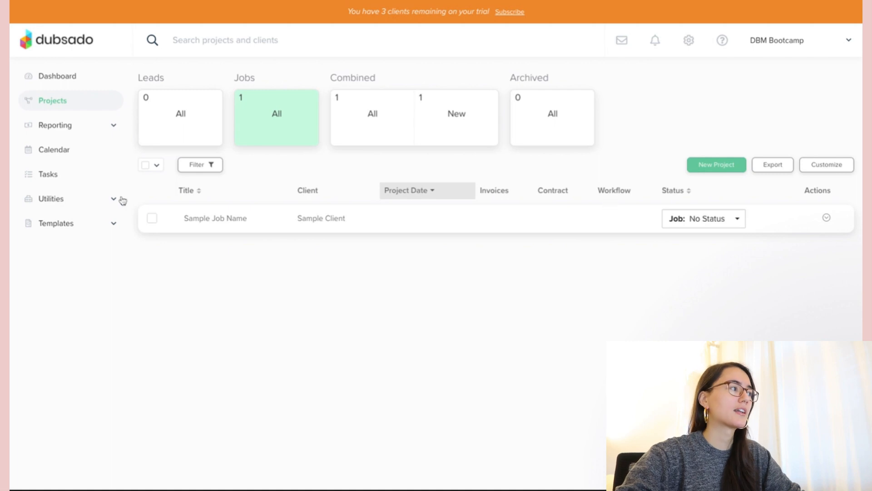
click(48, 125)
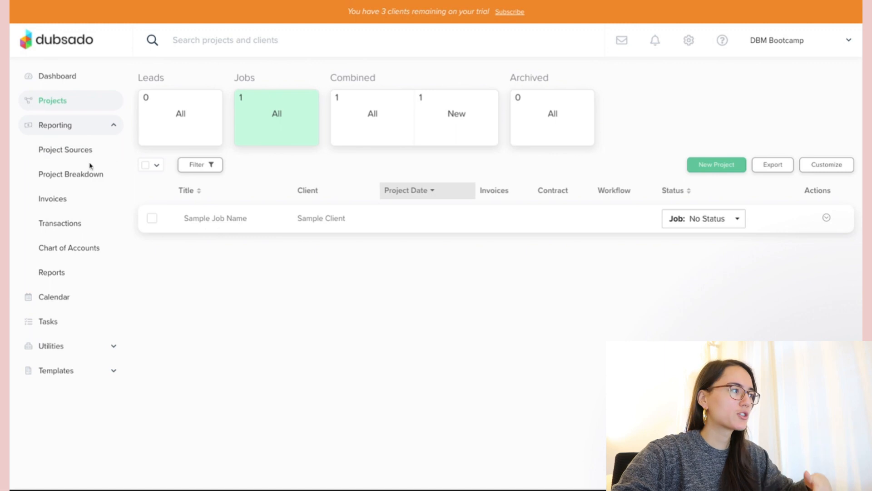
click(54, 130)
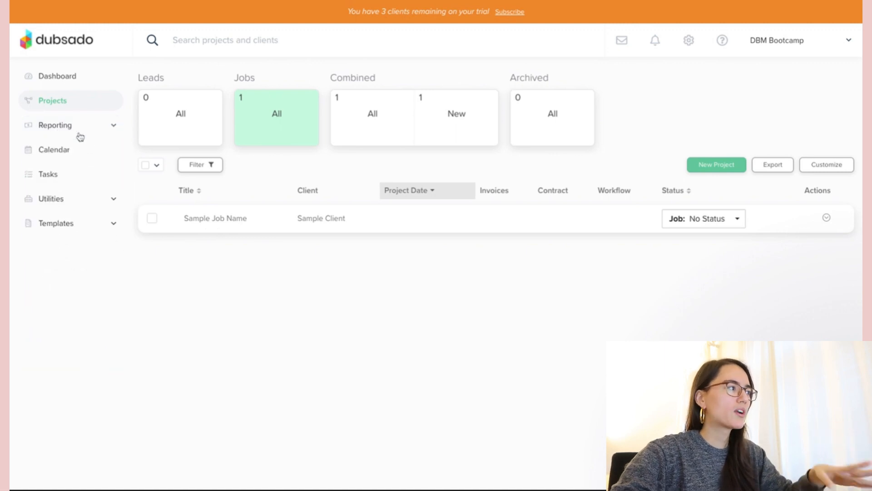
click(55, 152)
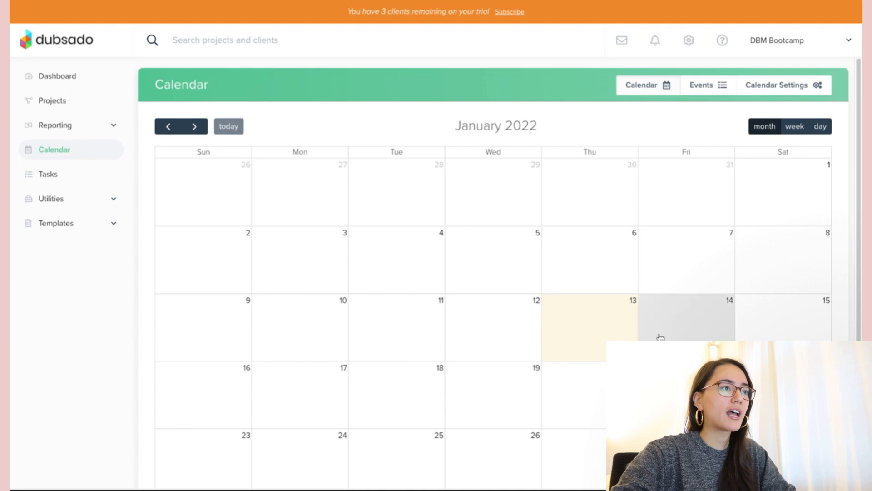
- Dismiss the chat popup covering the calendar
click(815, 282)
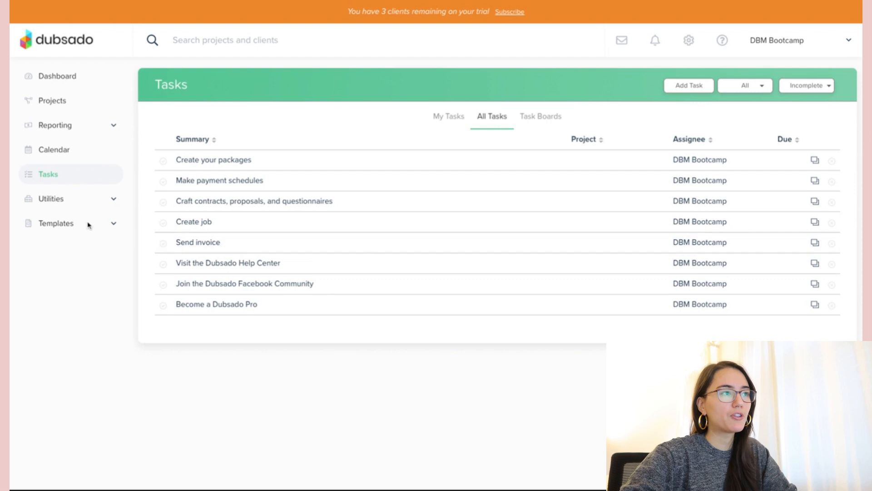
- Expand Utilities and Templates in the sidebar to list the template categories
click(52, 203)
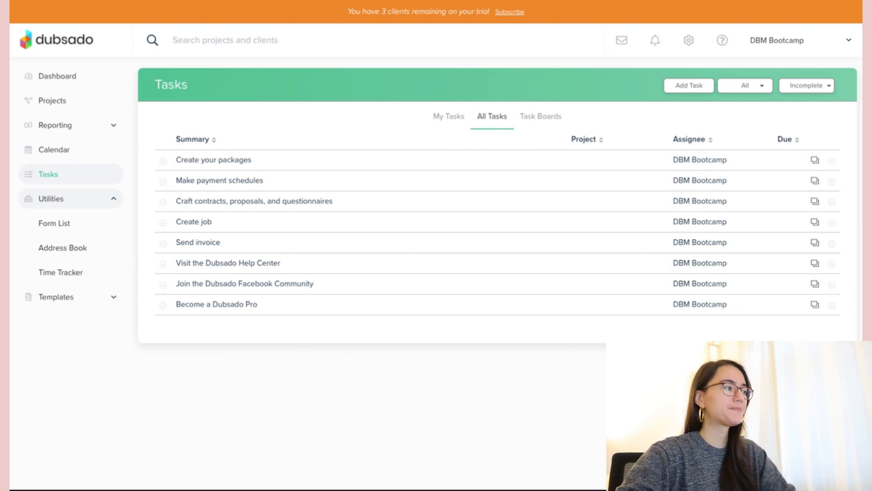
click(56, 297)
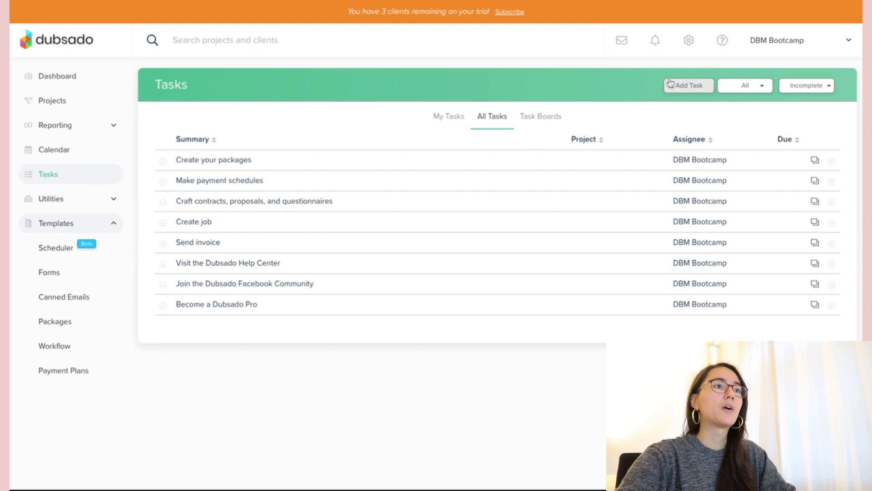
- Open account settings and go to the Receive Money payment settings
click(689, 42)
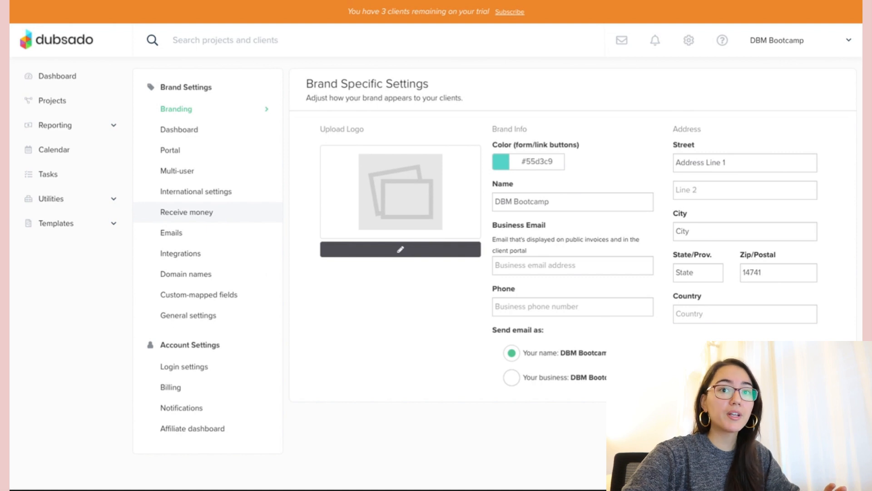
click(223, 216)
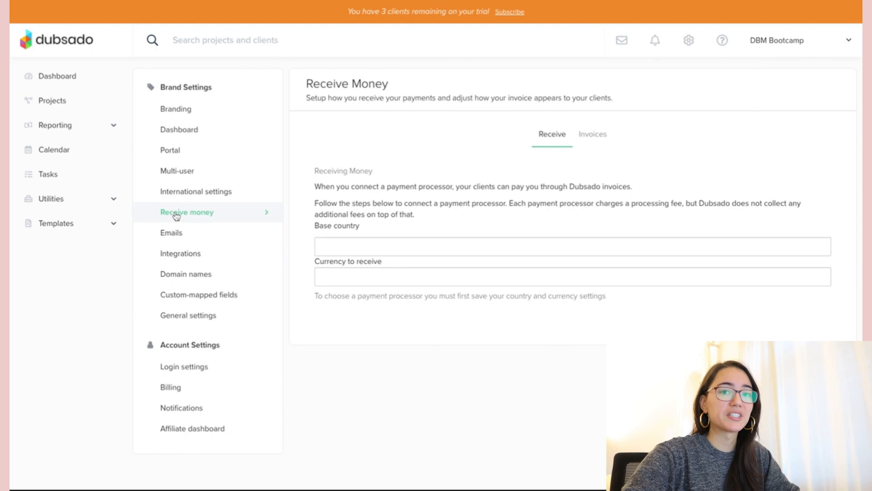
- Select the empty Base country and Currency to receive fields
click(377, 250)
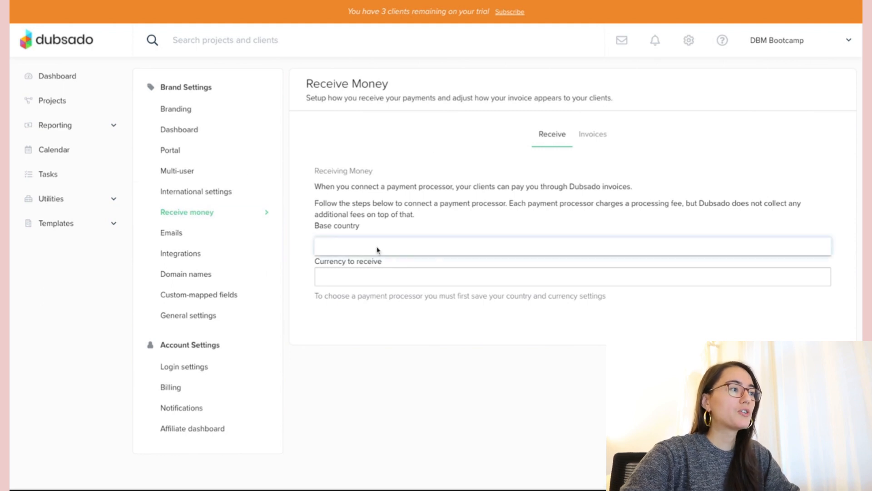
click(393, 270)
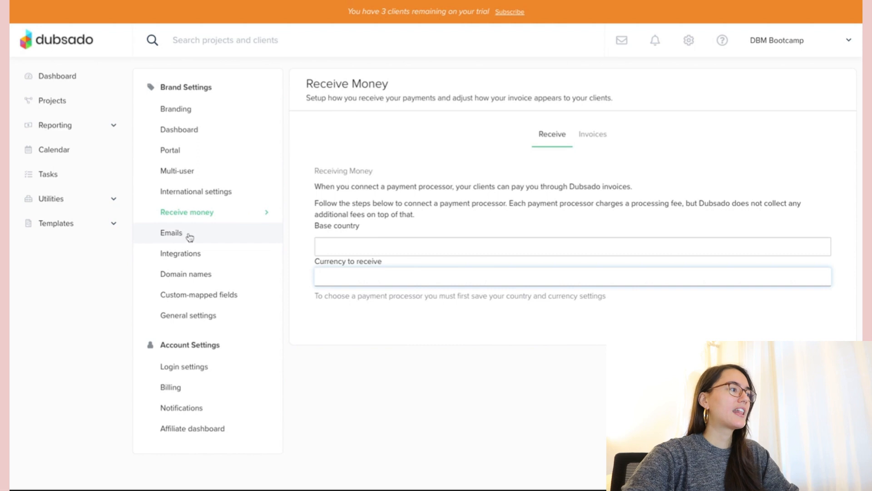
- Review the email settings, then go to the Scheduler templates with Free Consultation and Paid Session
click(173, 234)
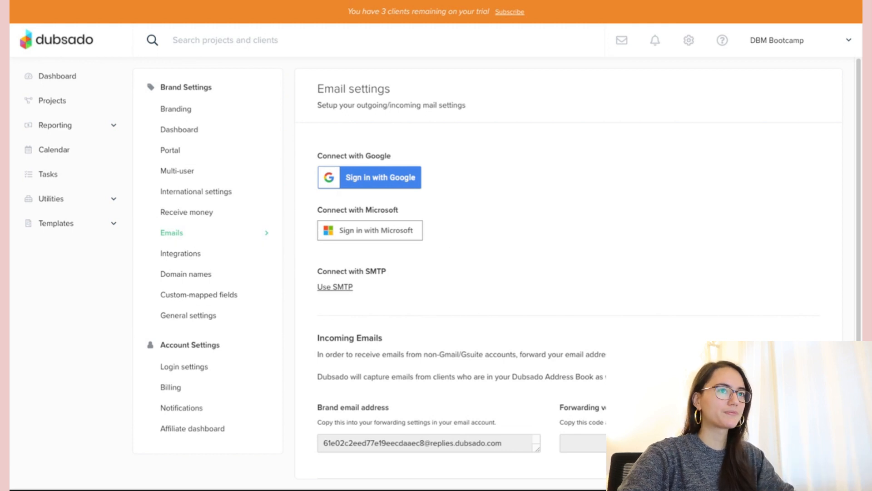
click(83, 224)
click(49, 250)
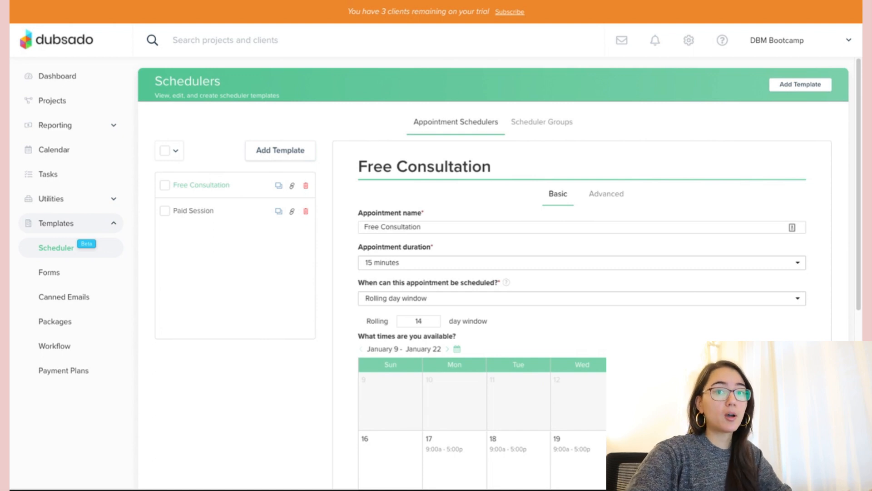
- Create a new scheduler named 'Onboarding Call' with a 60-minute duration
click(280, 151)
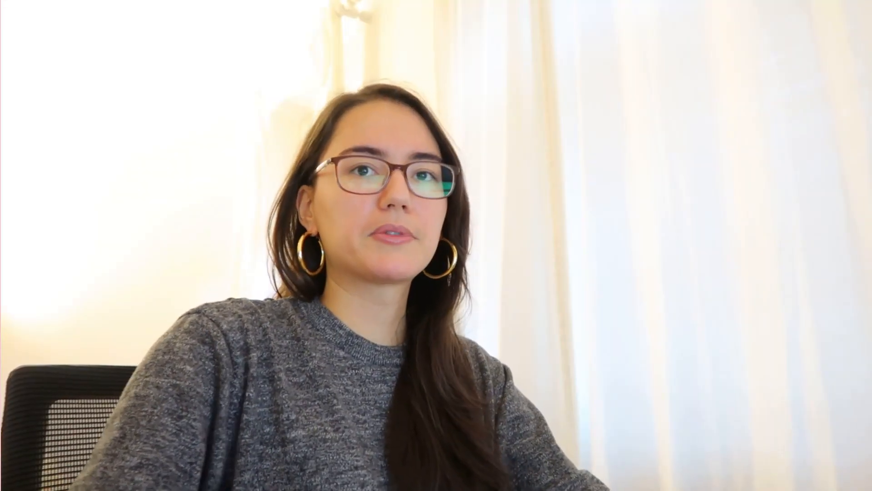
click(424, 98)
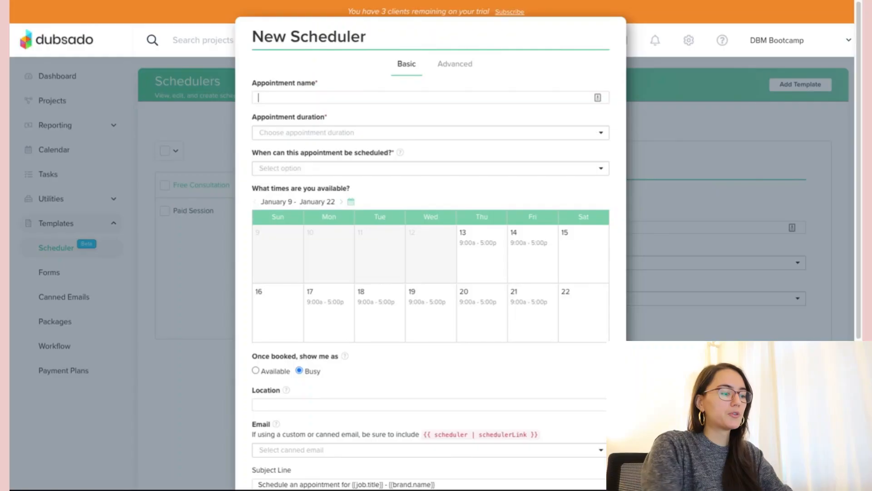
text(Onboarding Ca)
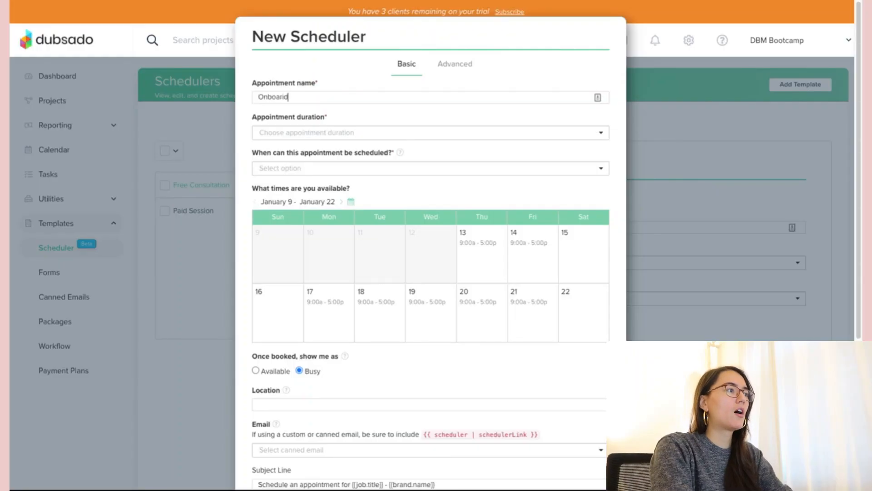
text(ll)
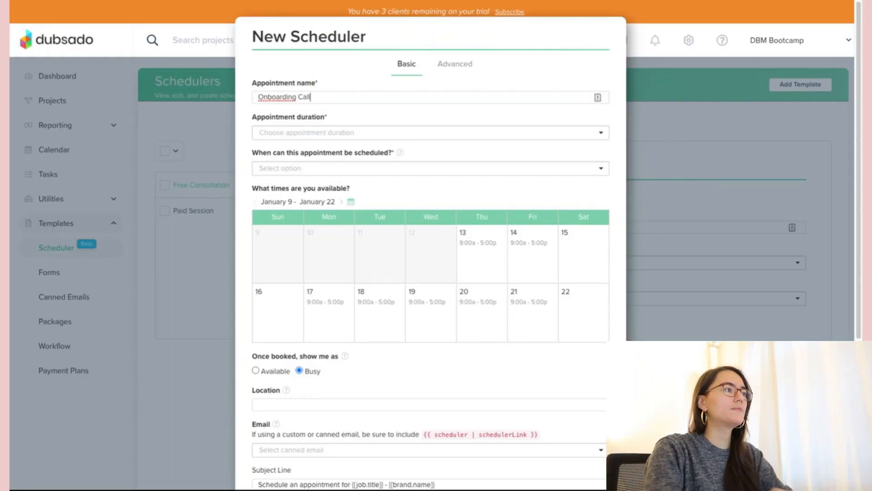
click(540, 134)
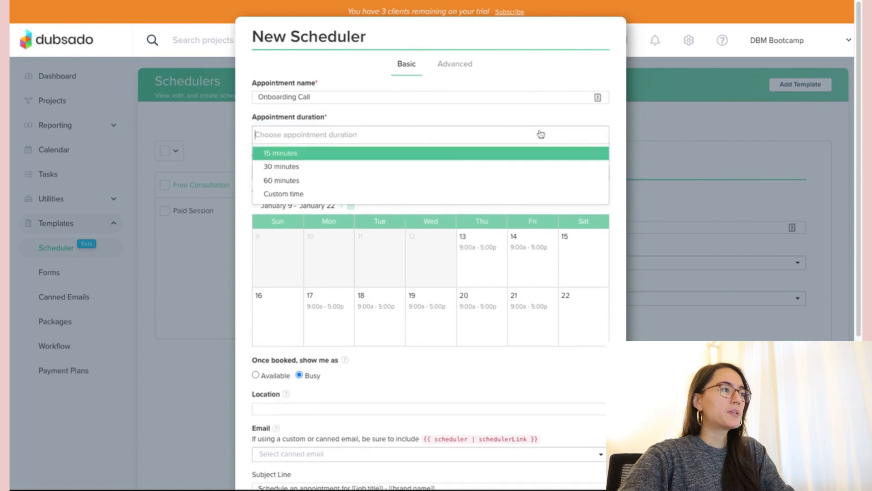
click(393, 180)
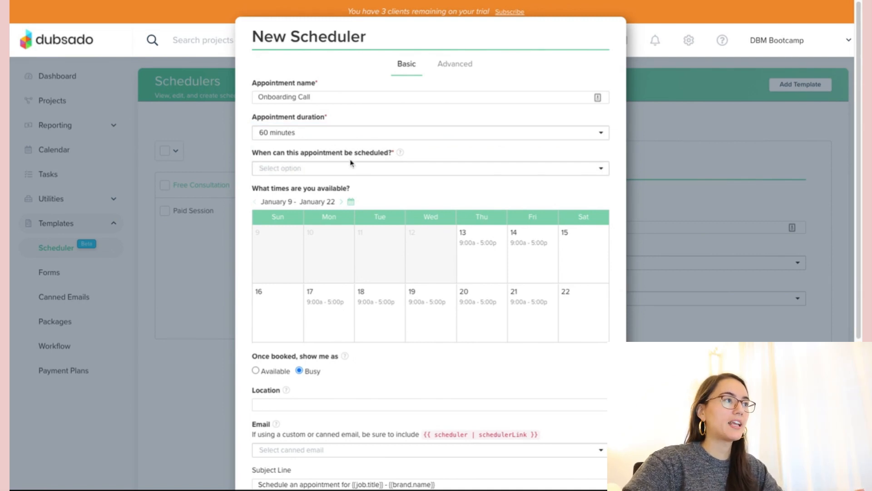
- Limit booking to a rolling window of 14 days
click(361, 169)
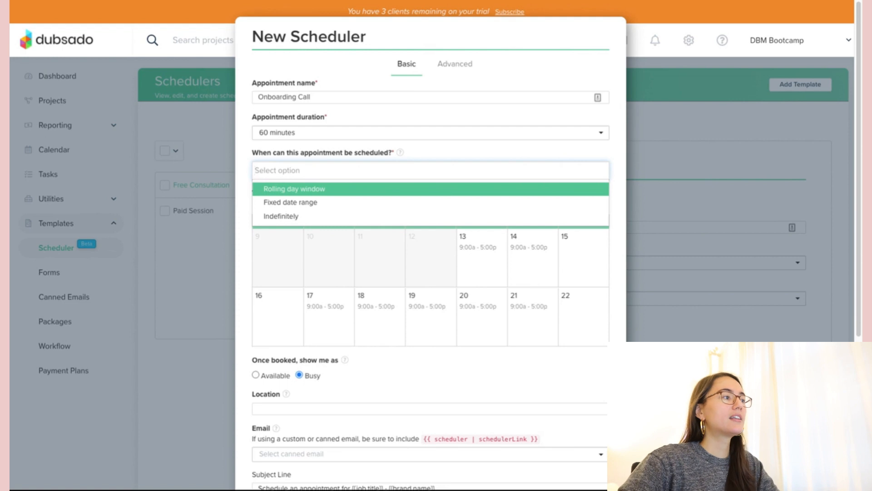
click(328, 188)
double_click(304, 190)
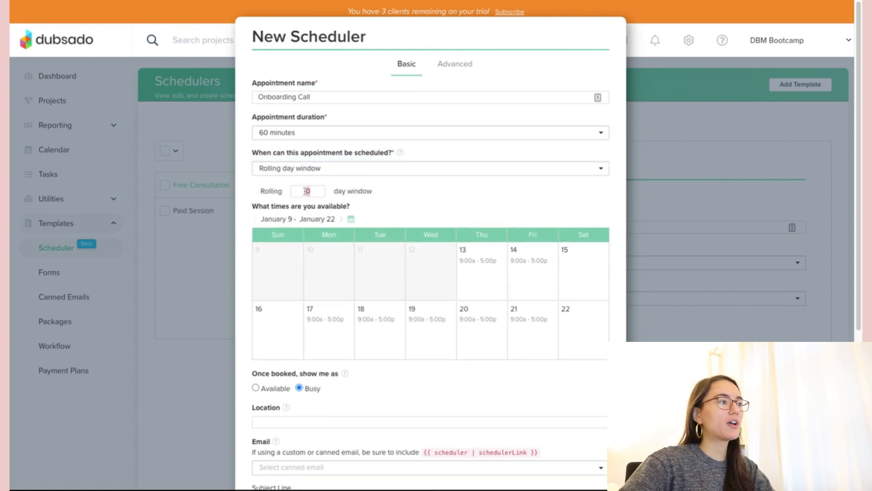
text(14)
scroll(425, 197, down, 2)
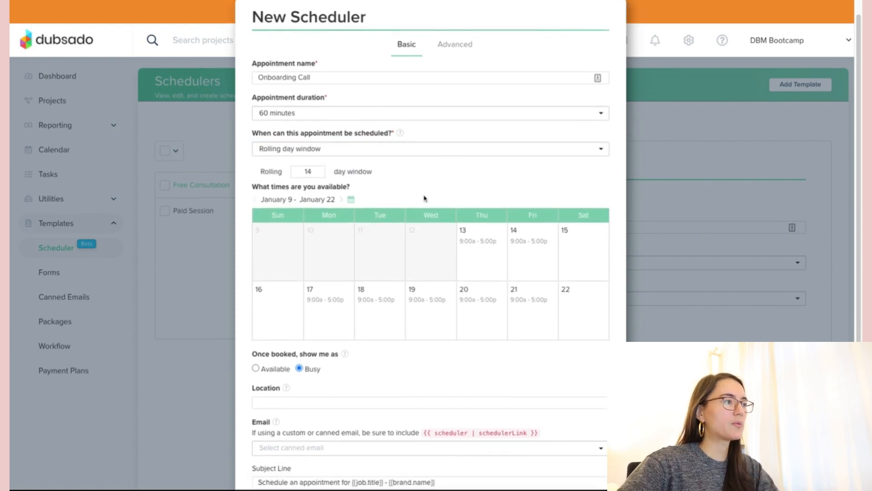
scroll(424, 198, down, 1)
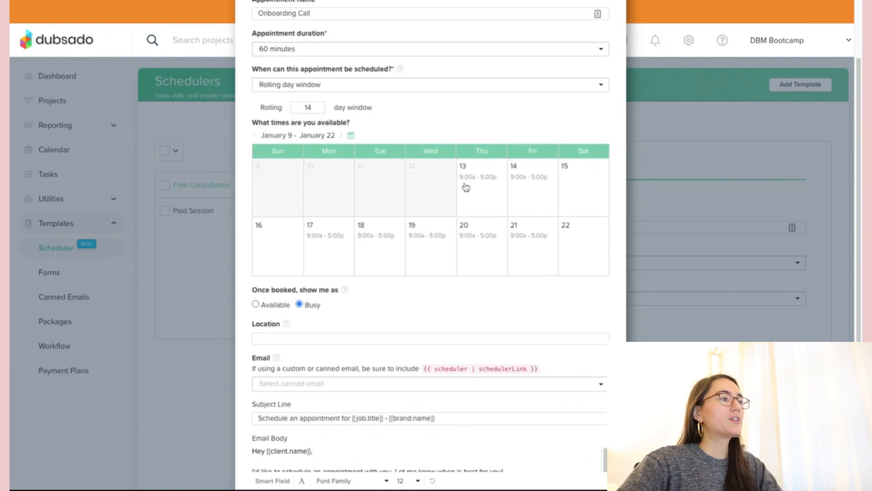
scroll(468, 183, down, 1)
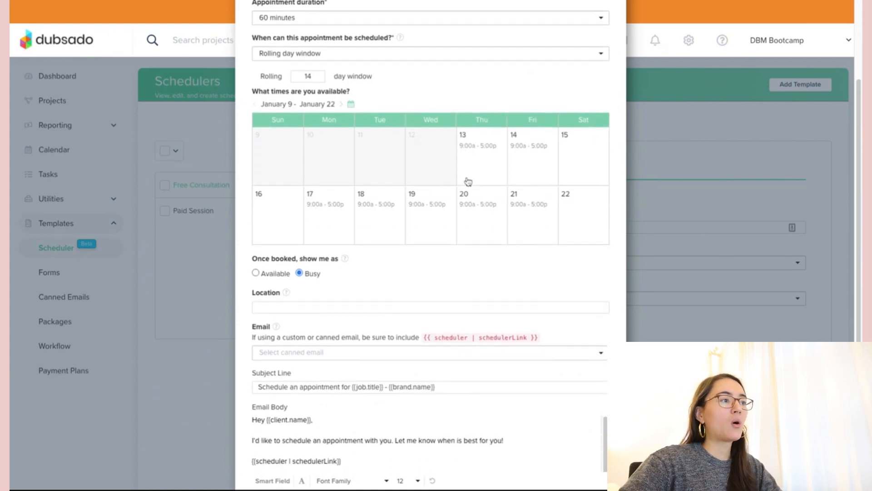
- Keep the 9:00a–5:00p slots for Thursday the 13th and save the Onboarding Call template
click(476, 151)
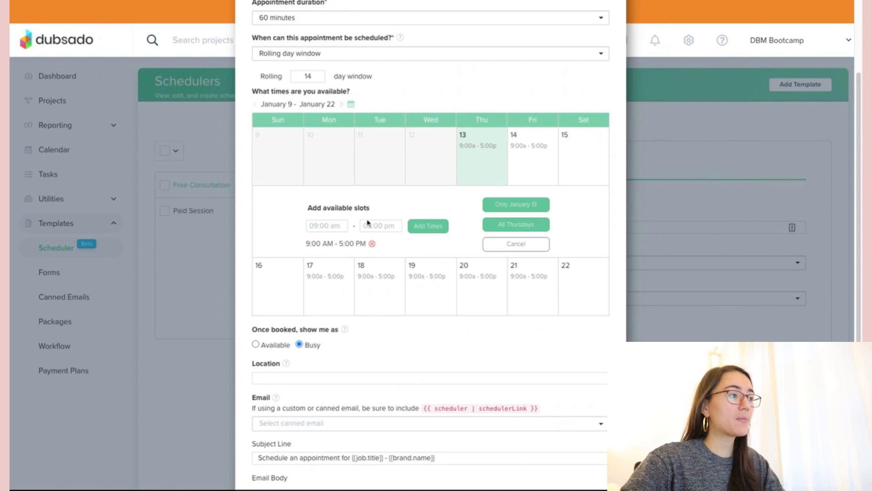
click(327, 225)
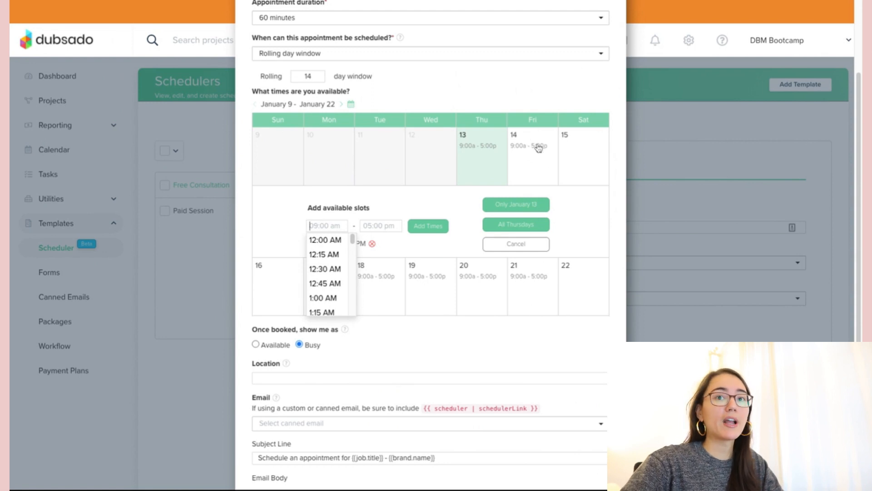
click(503, 231)
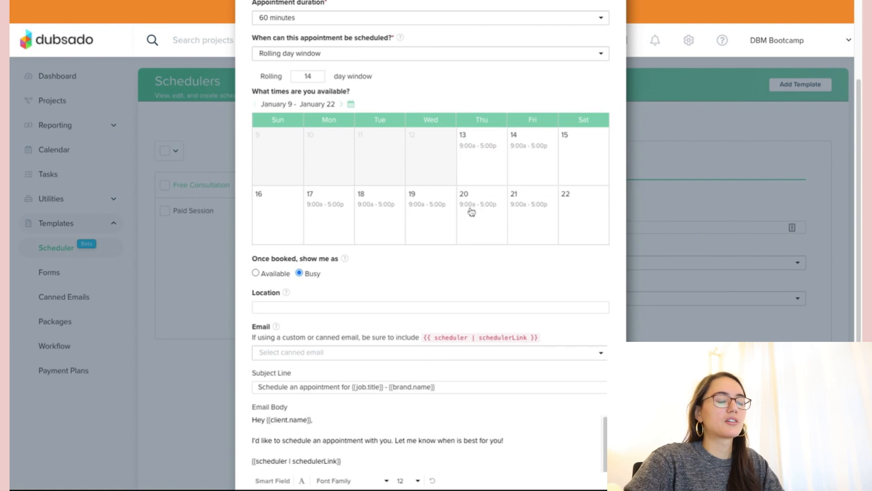
scroll(470, 211, down, 2)
scroll(499, 110, down, 1)
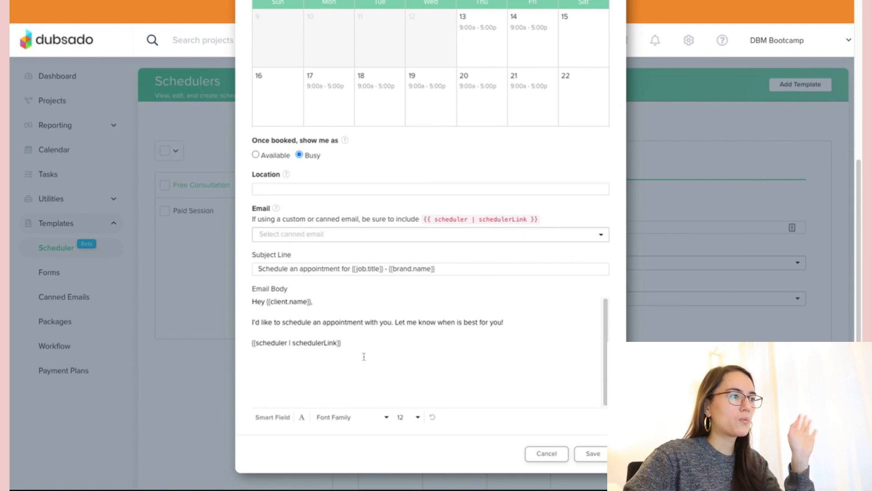
click(590, 459)
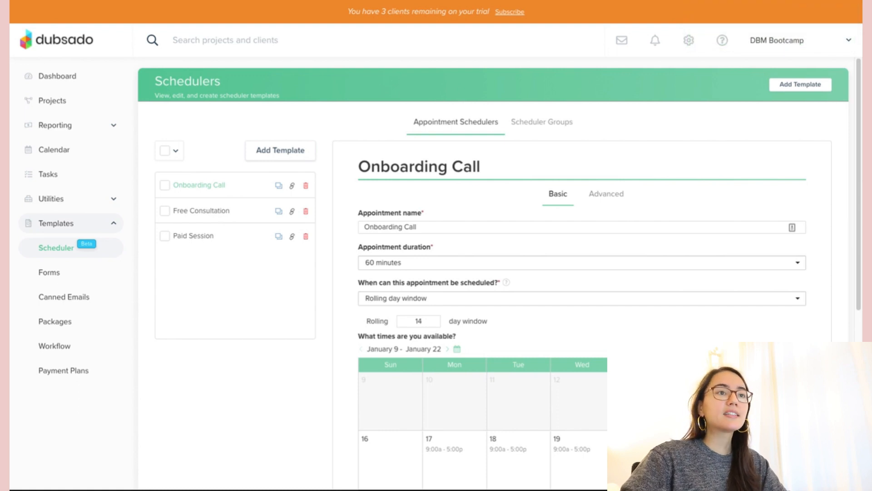
- Open the Canned Emails templates and scroll through the prewritten client emails
click(50, 298)
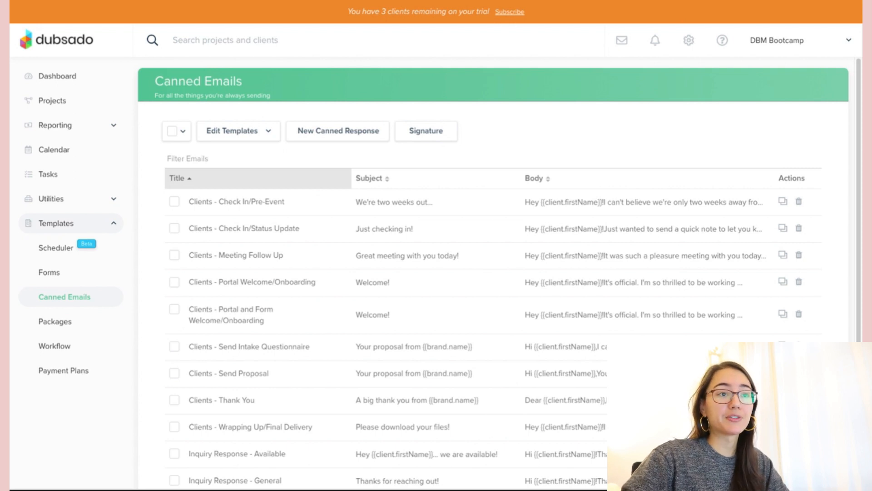
scroll(414, 262, down, 1)
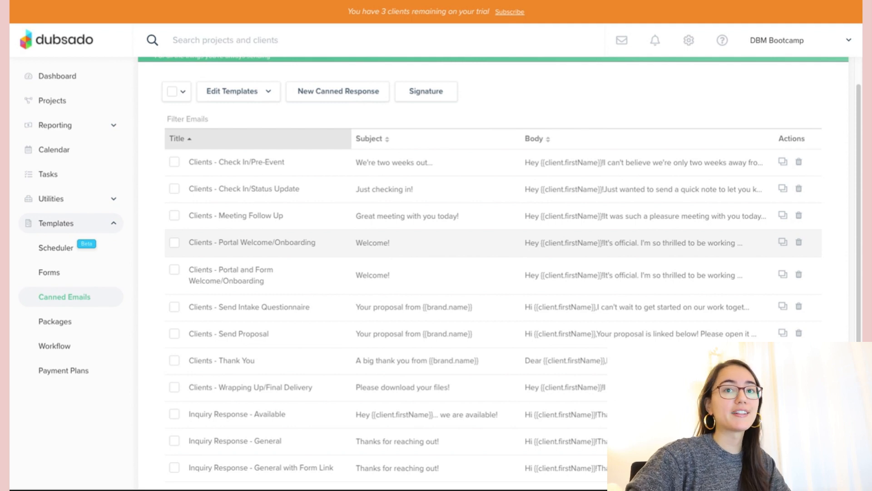
scroll(263, 234, down, 1)
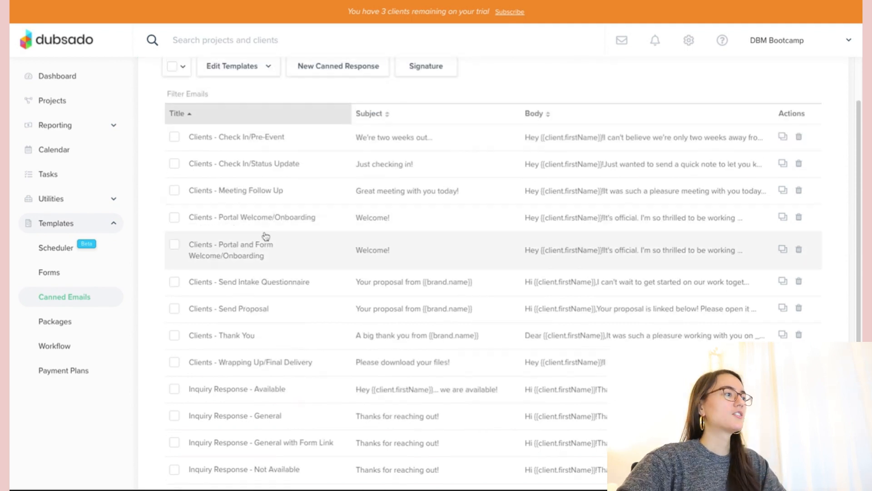
- Open the 'Clients - Portal Welcome/Onboarding' email with subject 'Welcome!' and review its body
click(304, 223)
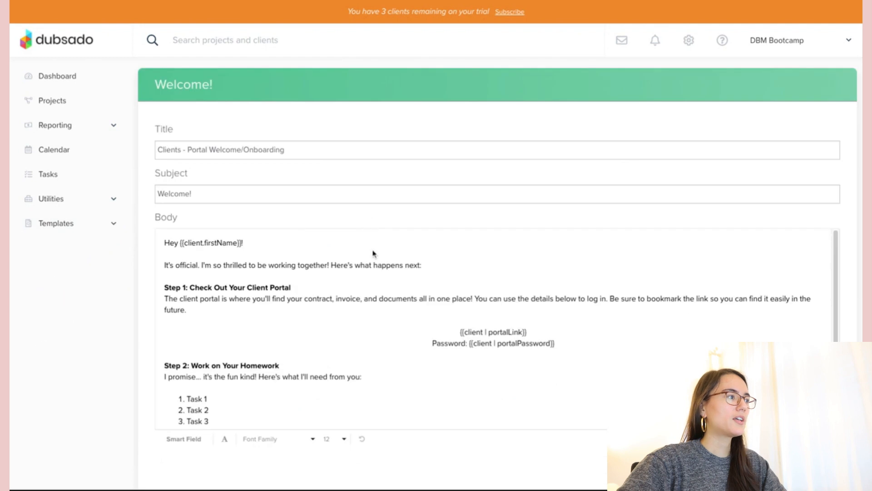
scroll(373, 253, down, 1)
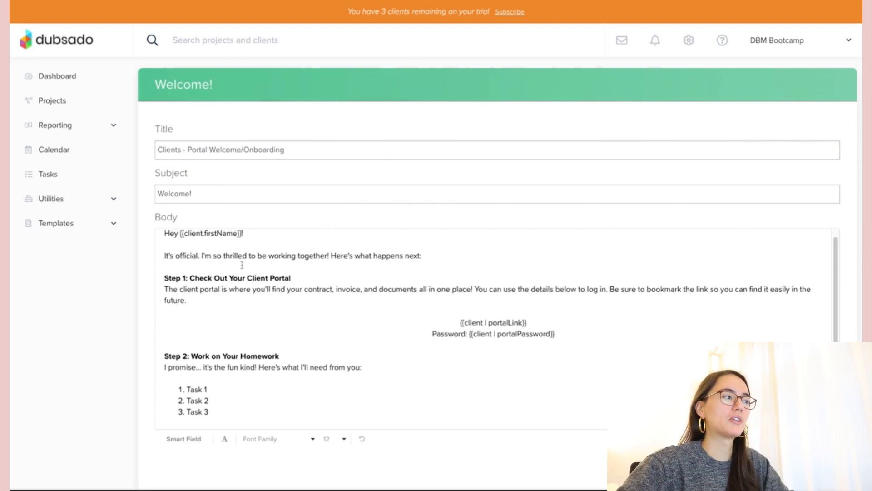
- Replace the client portal step with the heading 'Step 1: Review Welcome Packet'
mouse_move(244, 268)
mouse_down()
mouse_move(359, 301)
mouse_move(554, 335)
mouse_up()
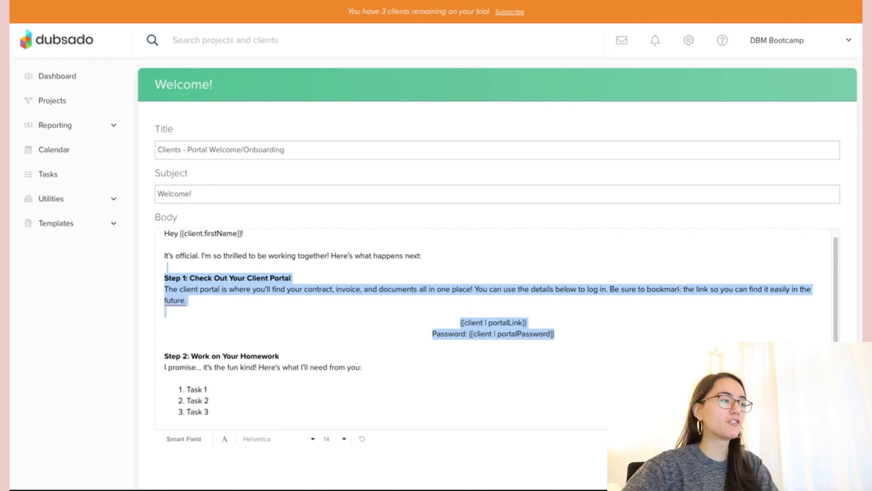
key(BackSpace)
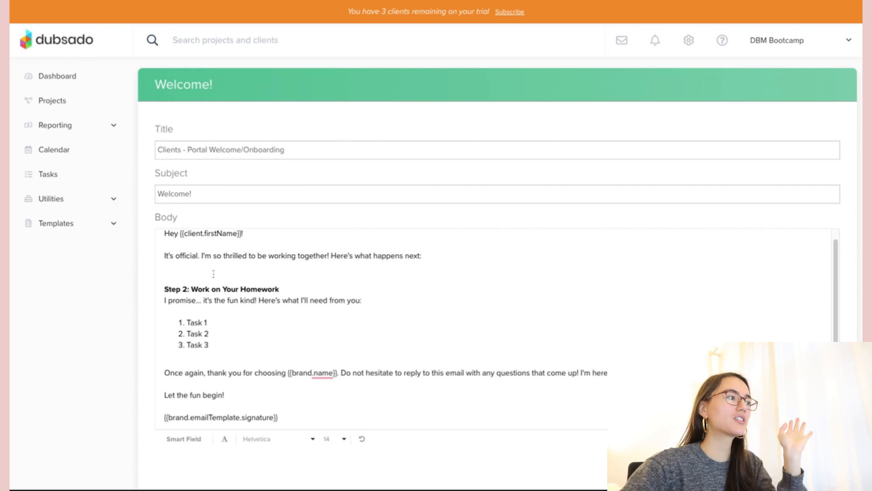
key(Return)
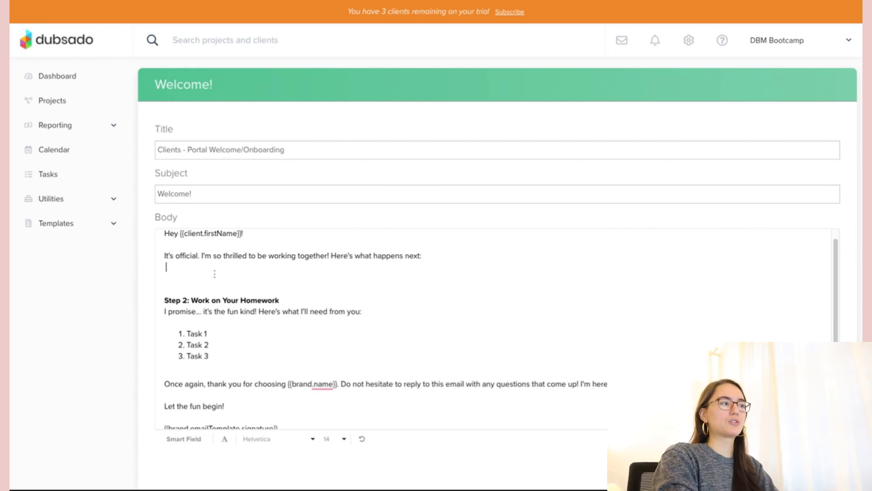
key(Return)
text(St)
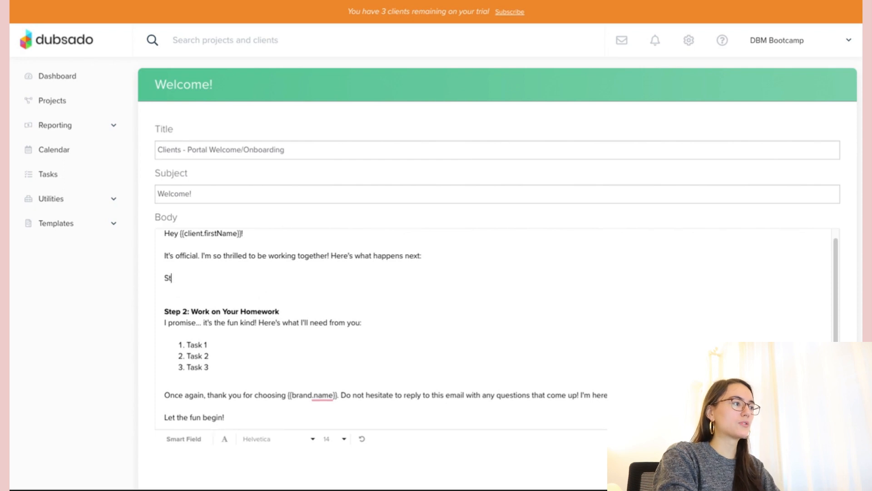
text(ep 1: Make sure)
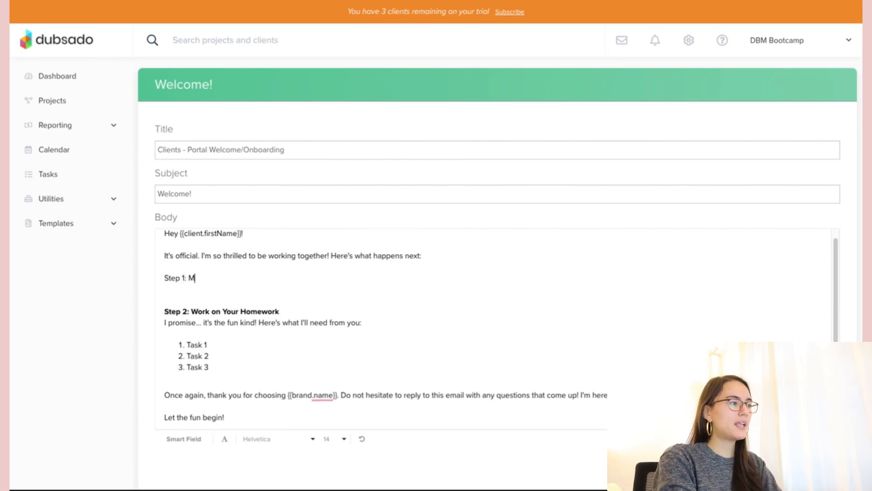
key(BackSpace)
key(BackSpace)
key(BackSpace)
key(BackSpace)
key(BackSpace)
key(BackSpace)
key(BackSpace)
key(BackSpace)
key(BackSpace)
key(BackSpace)
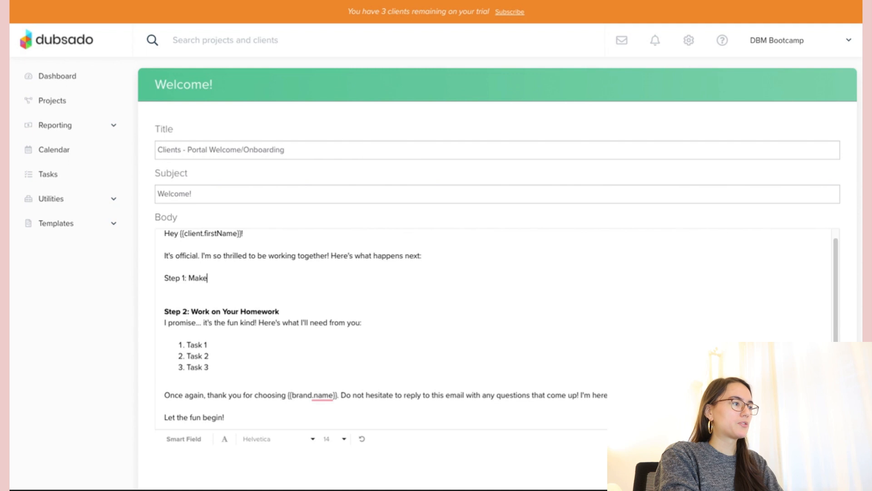
text(R)
key(BackSpace)
text(Review Wlec)
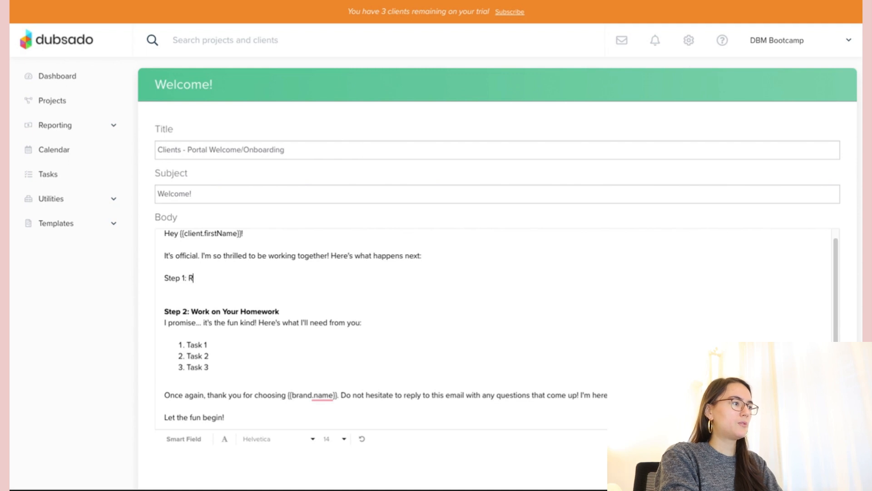
key(BackSpace)
key(BackSpace)
key(BackSpace)
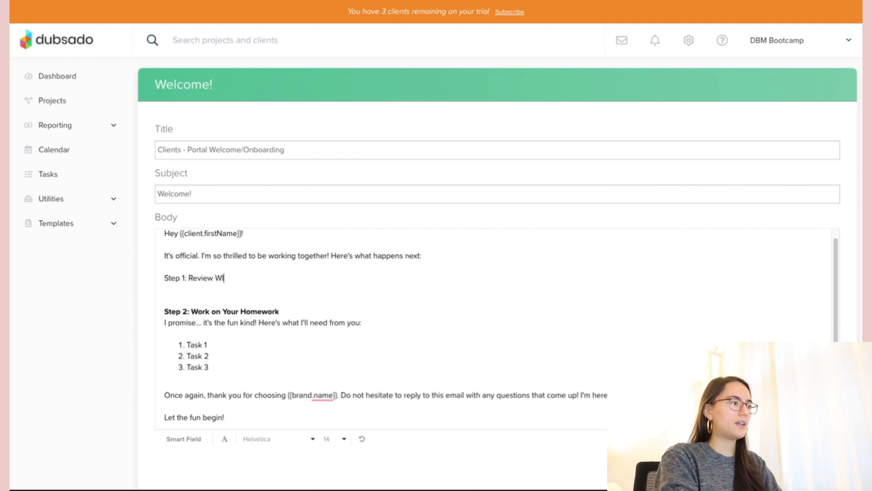
text(elcome Packet)
- Add the welcome-packet paragraph with a '[DON'T FORGET TO INCLUDE THE LINK]' placeholder and bold Step 1's heading
key(Return)
text(I've put together a welcome packet that is filled with information that will be useful for our work togeth)
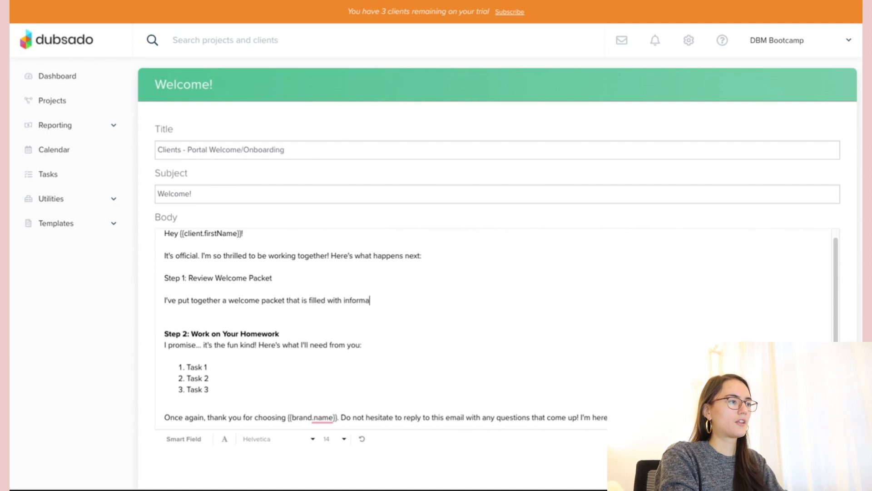
key(BackSpace)
key(BackSpace)
key(BackSpace)
key(BackSpace)
key(BackSpace)
key(BackSpace)
text(together. You can find the link to th)
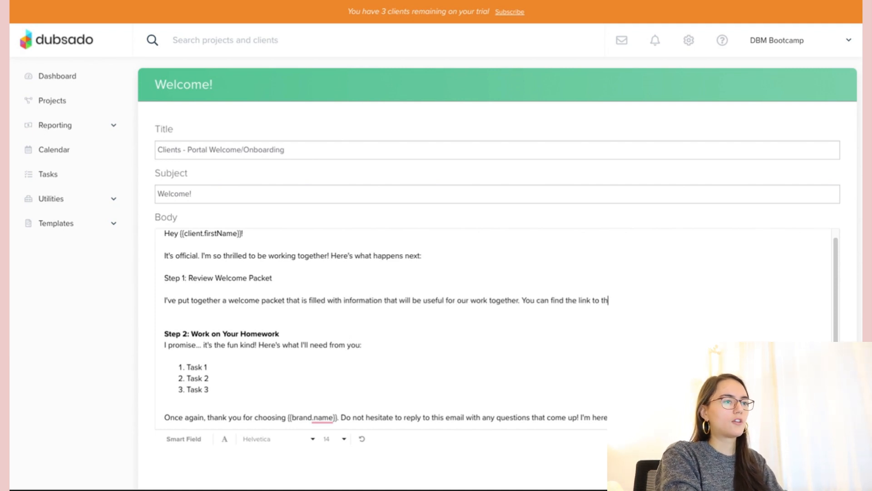
text(at here: [DON'T FORGET TO INCLUDE THE LINK])
triple_click(200, 278)
key(super+b)
- Retitle Step 2 'Fill Out Your Intake Form' and explain why the form matters, ending 'get on the calendar!'
click(264, 323)
key(BackSpace)
drag(283, 322, 190, 323)
text(Fill Out Your Intake Form)
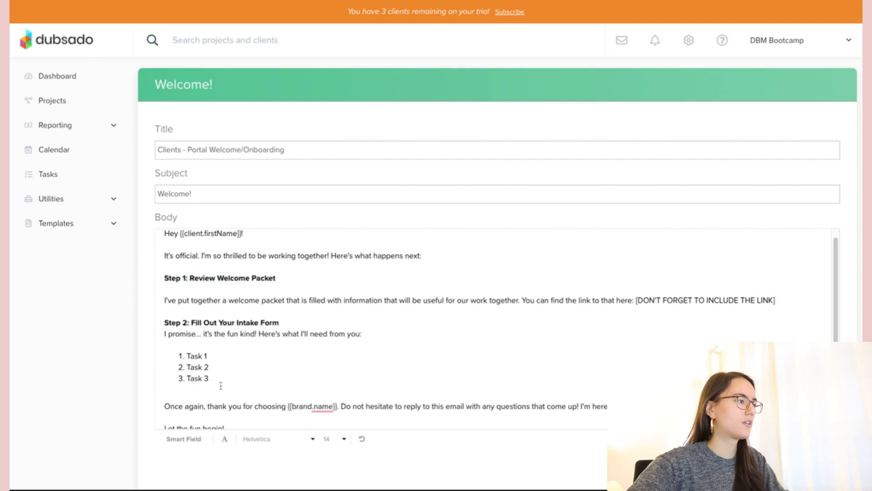
drag(220, 385, 164, 333)
text(This form is super important to fill out because it gives you)
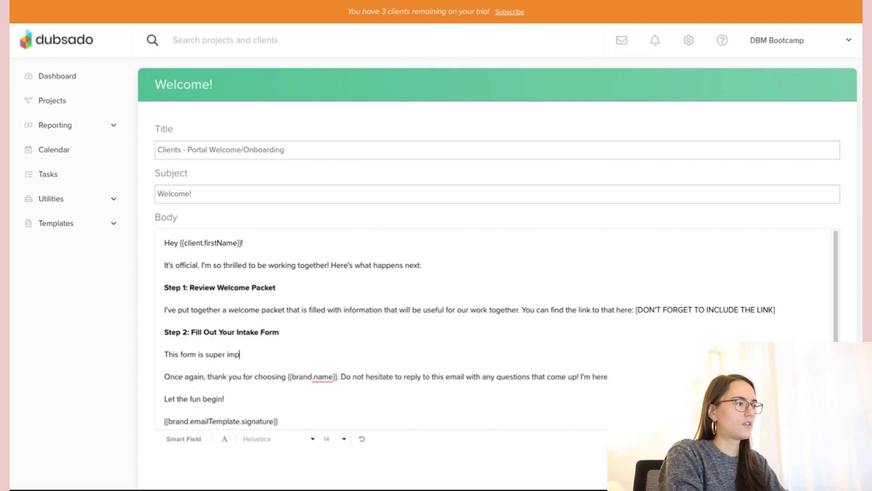
key(BackSpace)
key(BackSpace)
key(BackSpace)
key(BackSpace)
text(me the f)
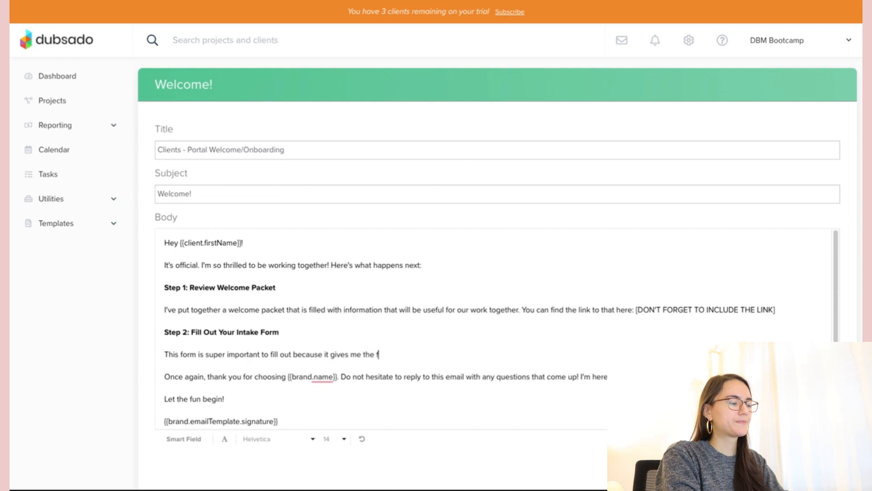
text(oundational information to set us up for success for our onboarding)
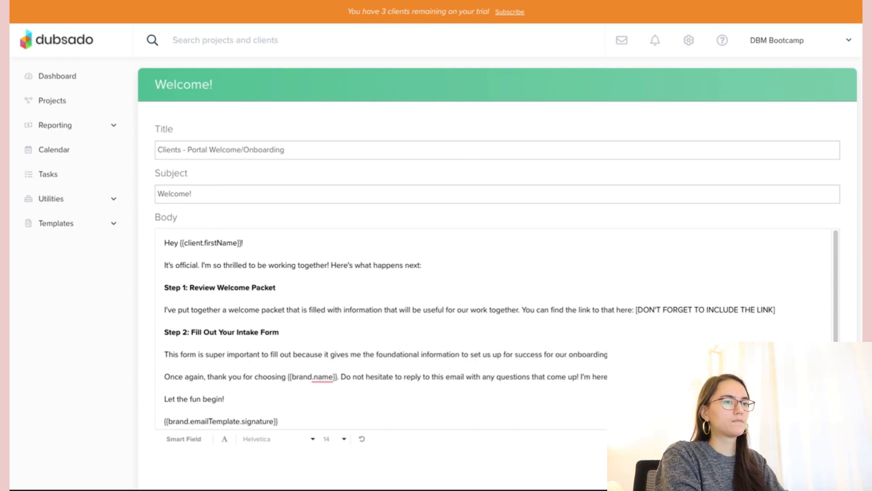
text(you fill out the form, you'll get an email from me to book)
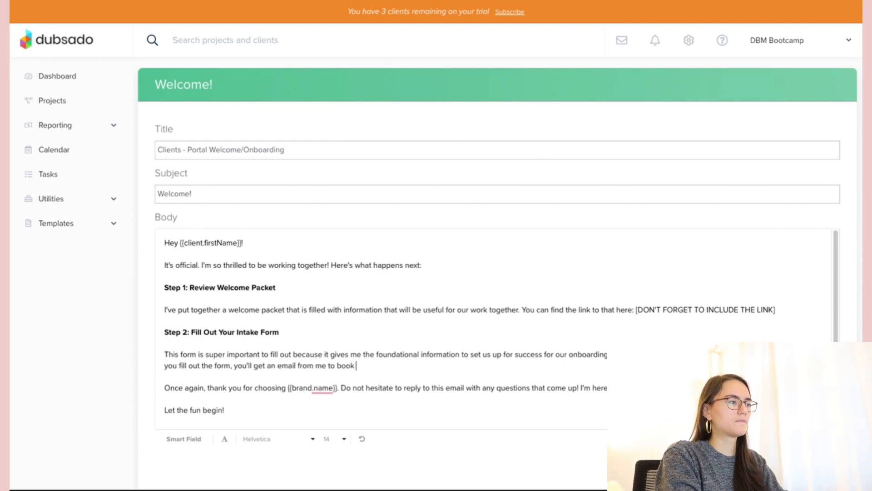
text( our onboarding call!)
double_click(345, 365)
text(get)
click(438, 370)
text(on the calendar!)
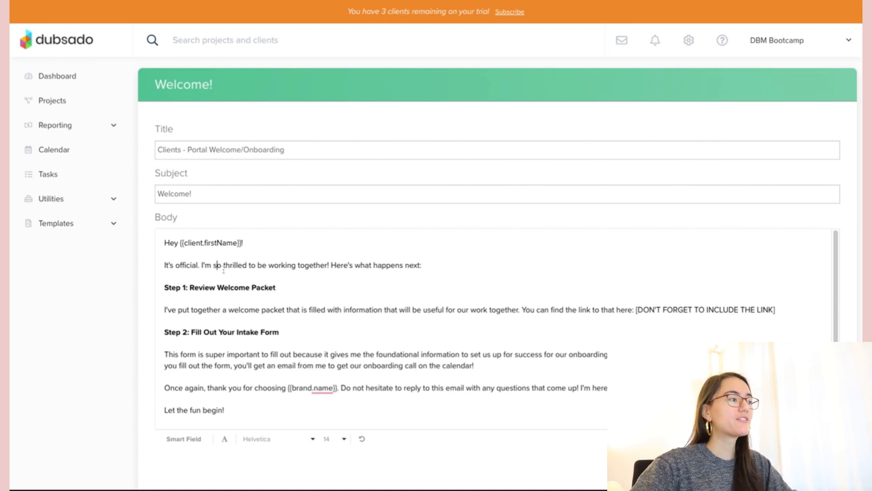
click(419, 267)
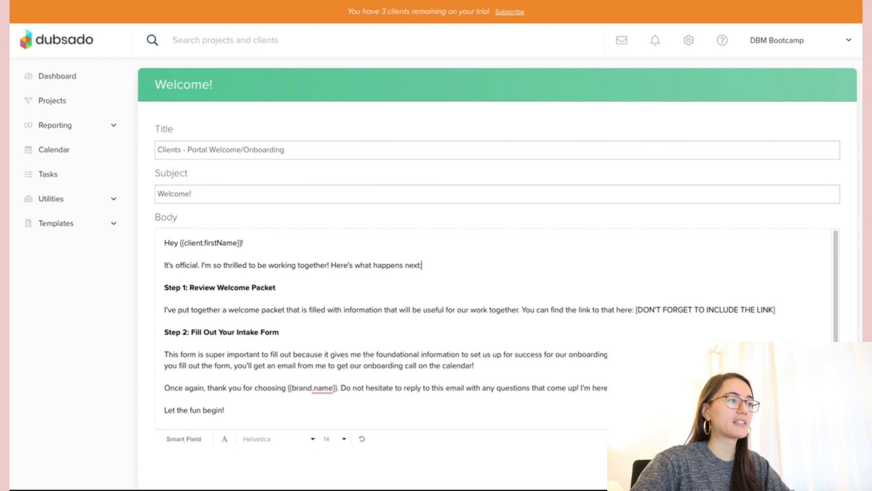
click(286, 287)
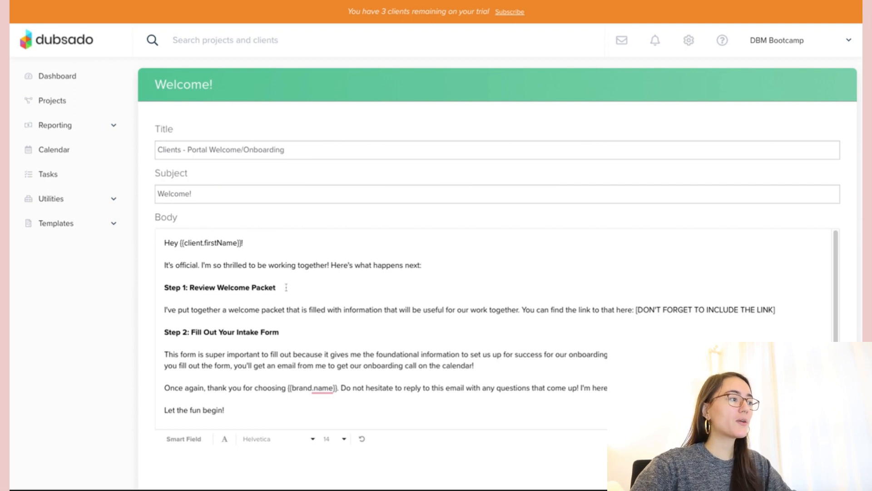
click(785, 311)
key(ctrl+shift+Left)
key(ctrl+shift+Left)
key(ctrl+shift+Left)
key(ctrl+shift+Left)
key(ctrl+shift+Left)
key(ctrl+shift+Left)
key(ctrl+shift+Left)
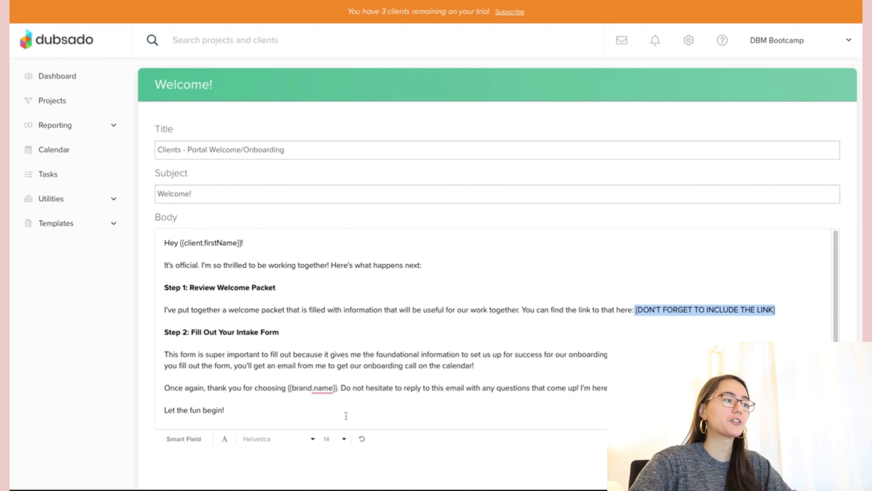
double_click(620, 311)
click(225, 438)
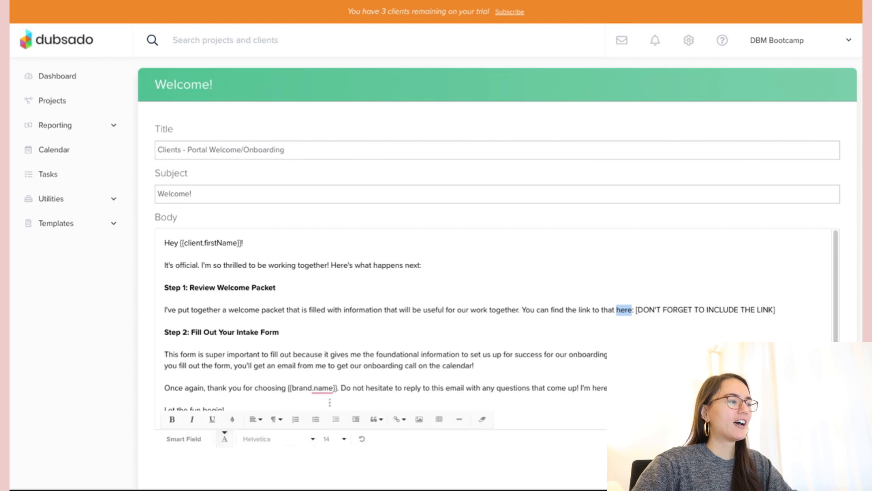
click(398, 419)
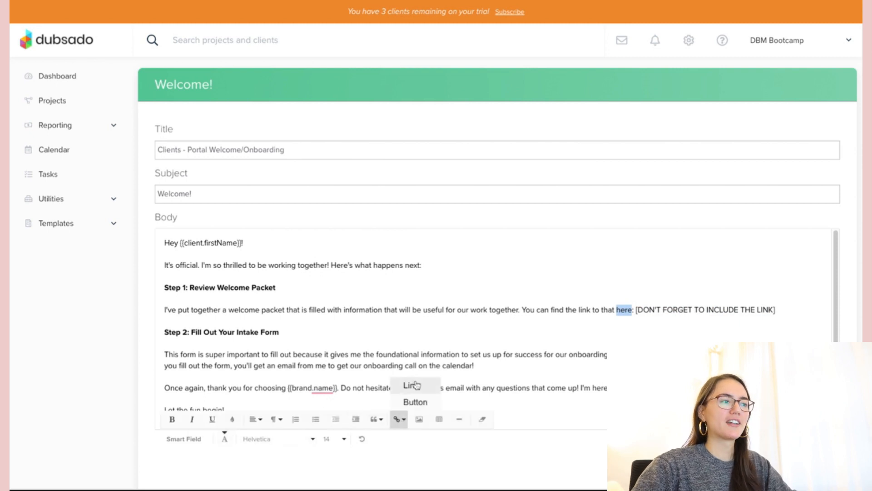
click(575, 297)
click(356, 332)
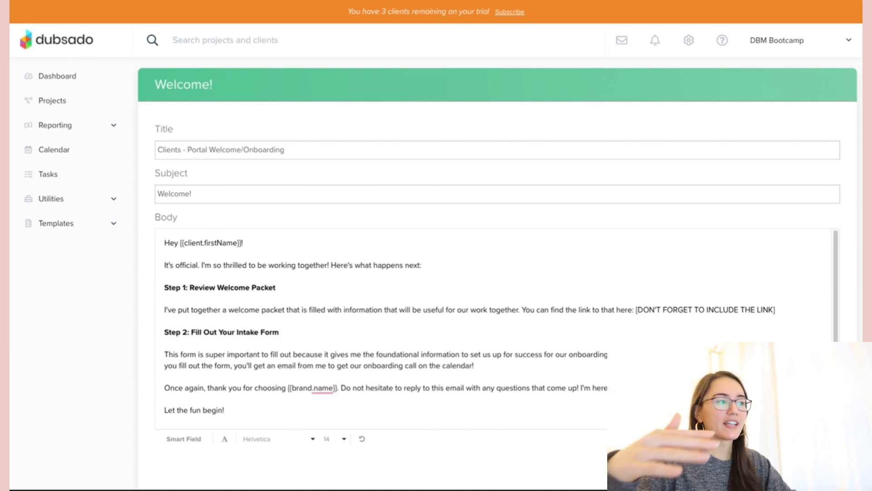
- Check down to the signature line and save the Clients - Portal Welcome/Onboarding canned email
click(280, 356)
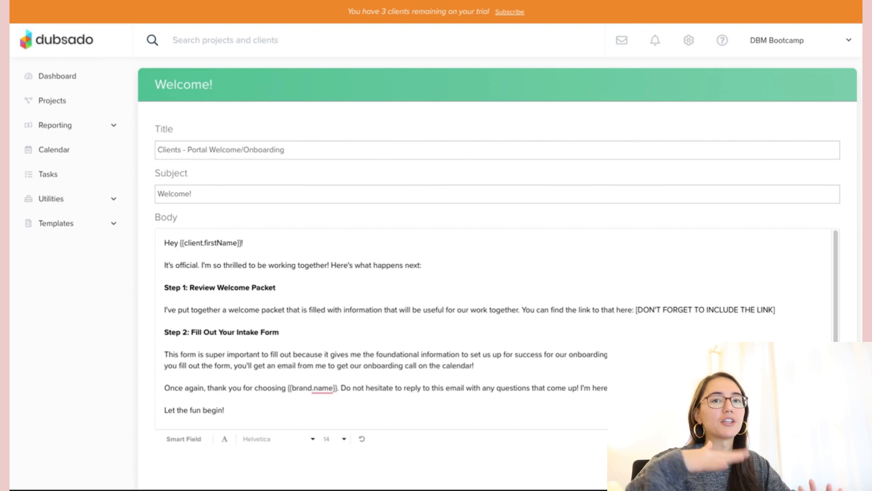
scroll(499, 327, down, 1)
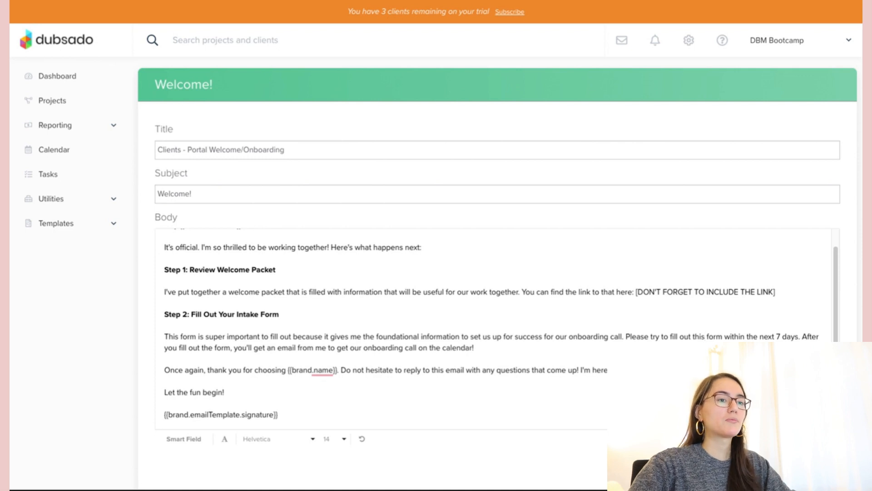
click(818, 463)
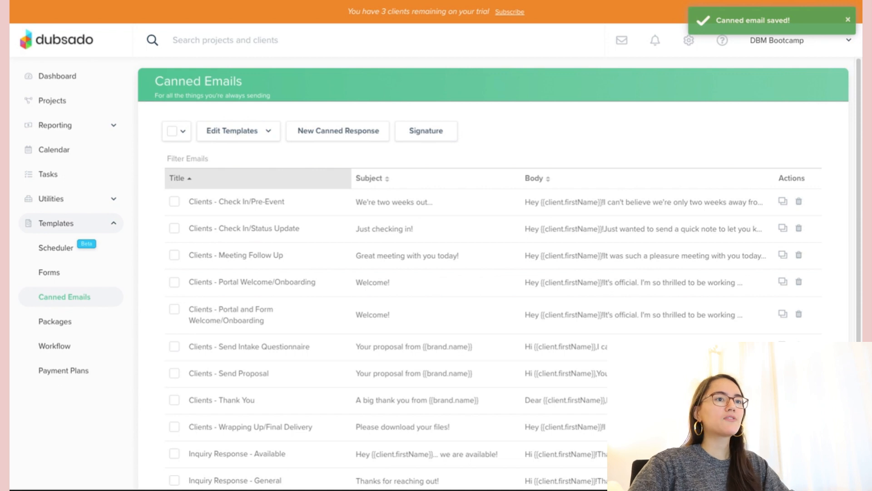
- Go to Templates > Forms in the sidebar
click(69, 275)
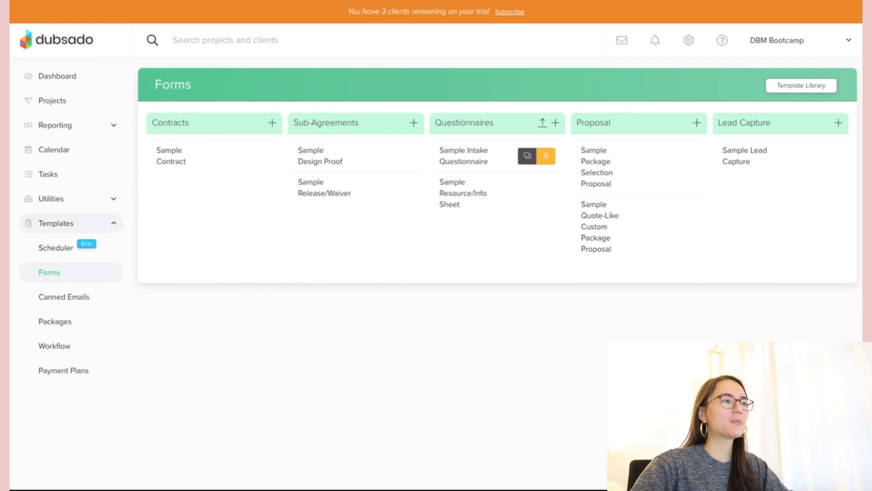
- Open the Sample Intake Questionnaire and look through its questions
click(462, 156)
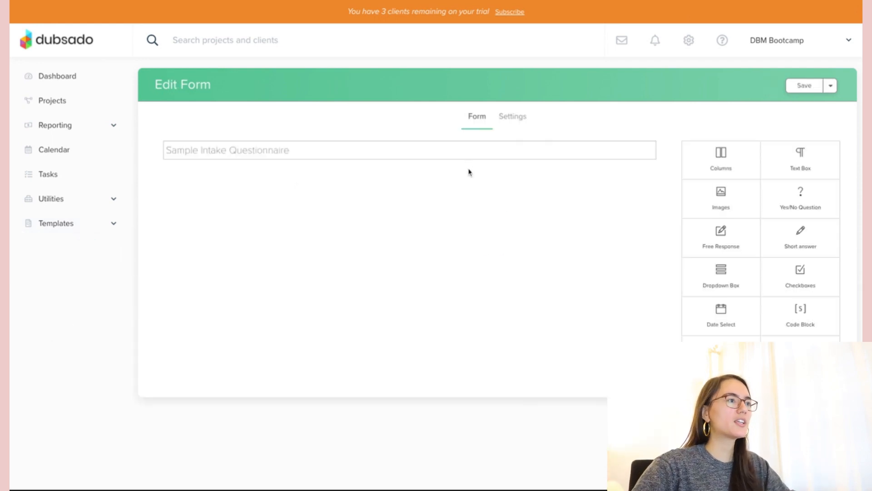
scroll(485, 297, down, 6)
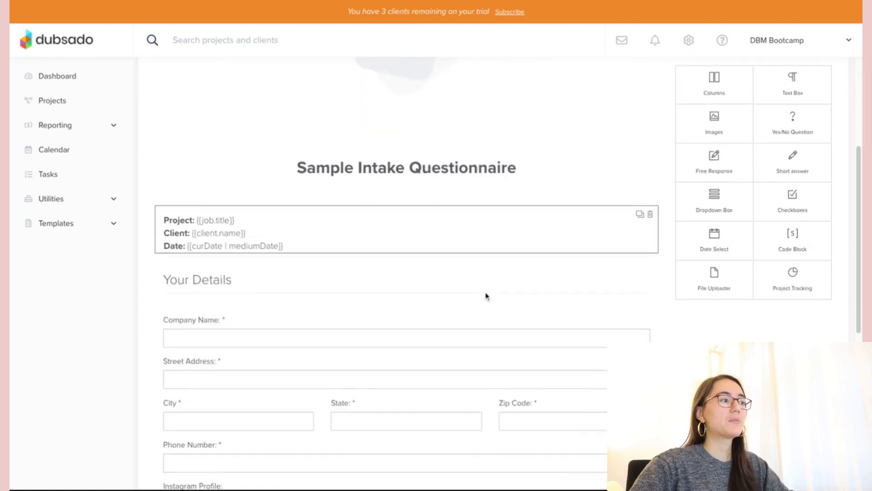
scroll(418, 247, up, 6)
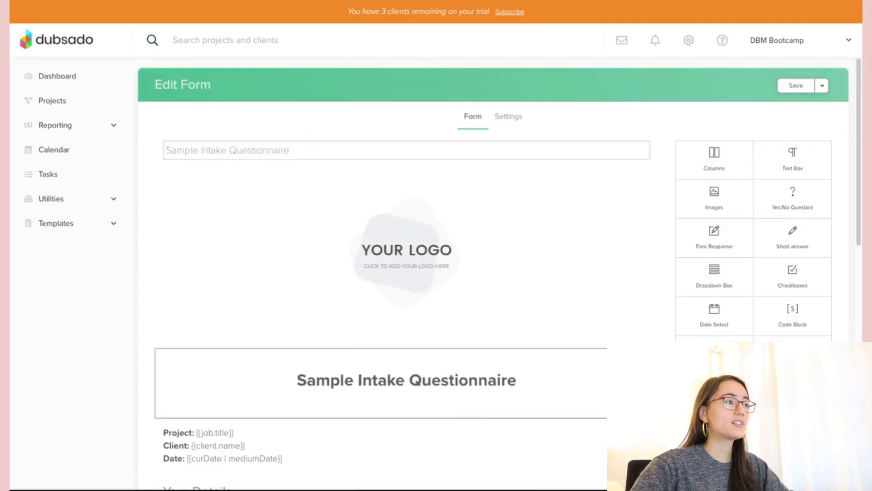
scroll(418, 247, down, 1)
scroll(418, 247, down, 10)
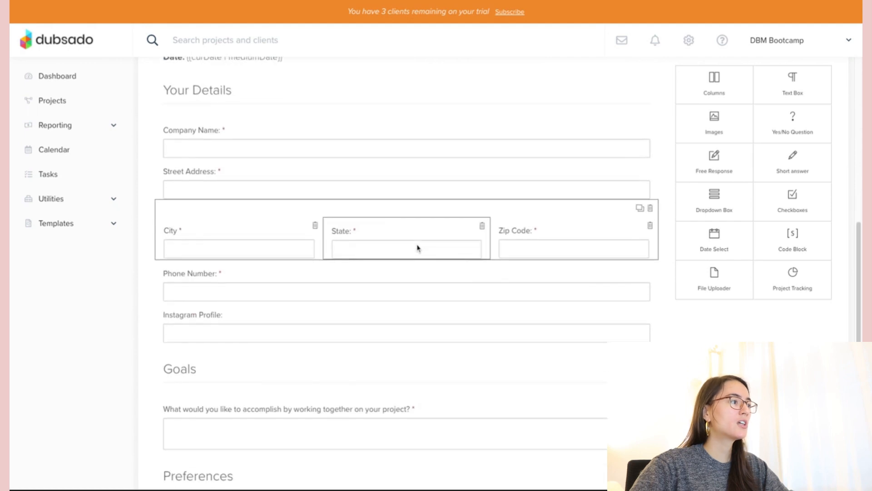
scroll(348, 303, down, 3)
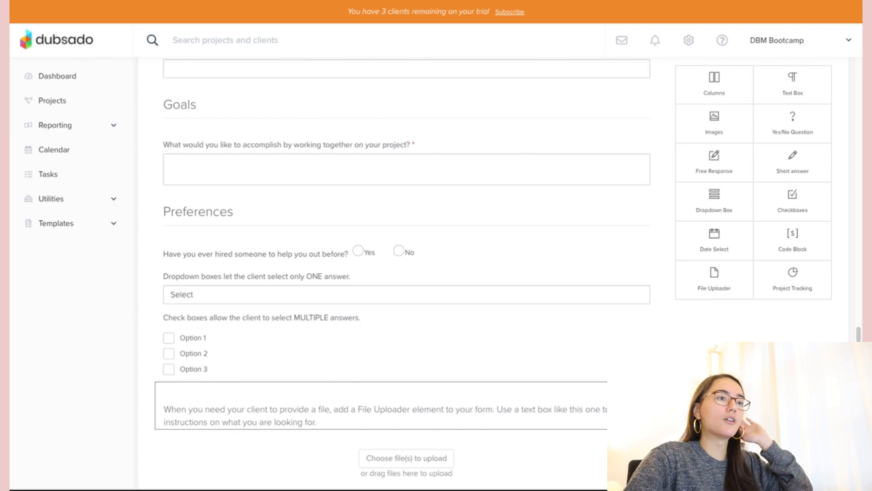
scroll(407, 272, up, 6)
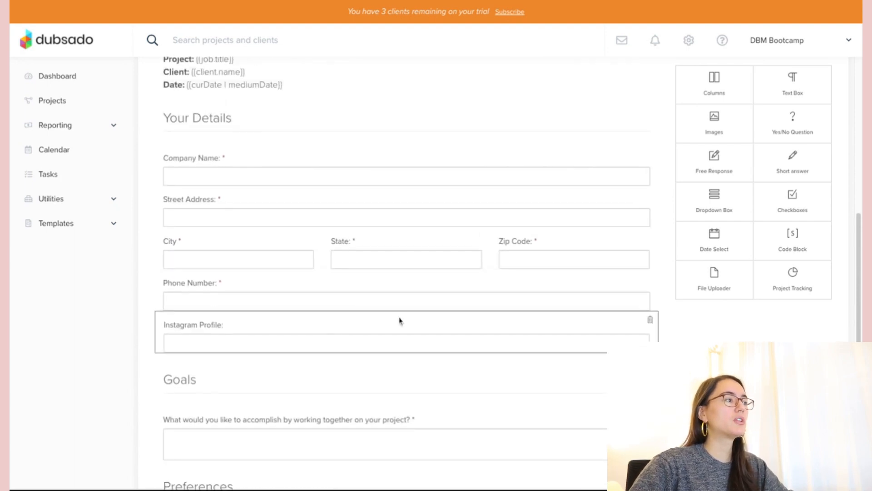
scroll(383, 356, up, 3)
scroll(385, 355, down, 3)
scroll(386, 355, down, 2)
scroll(234, 296, down, 2)
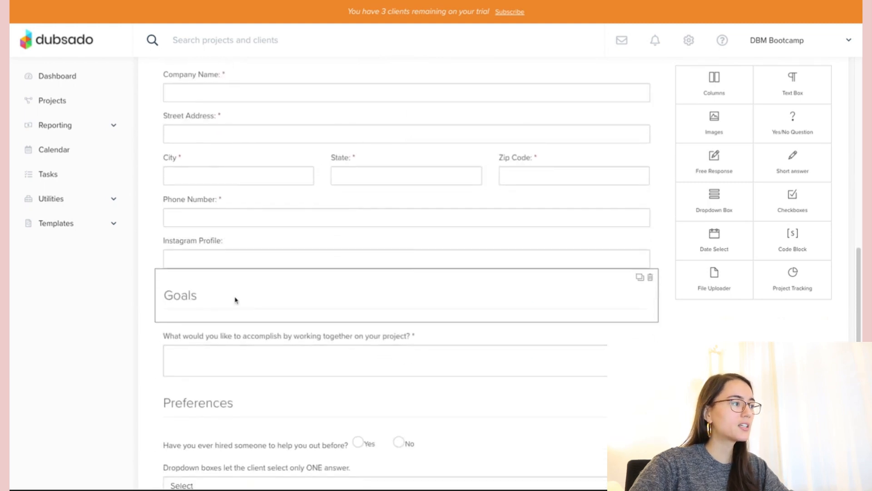
scroll(313, 265, down, 1)
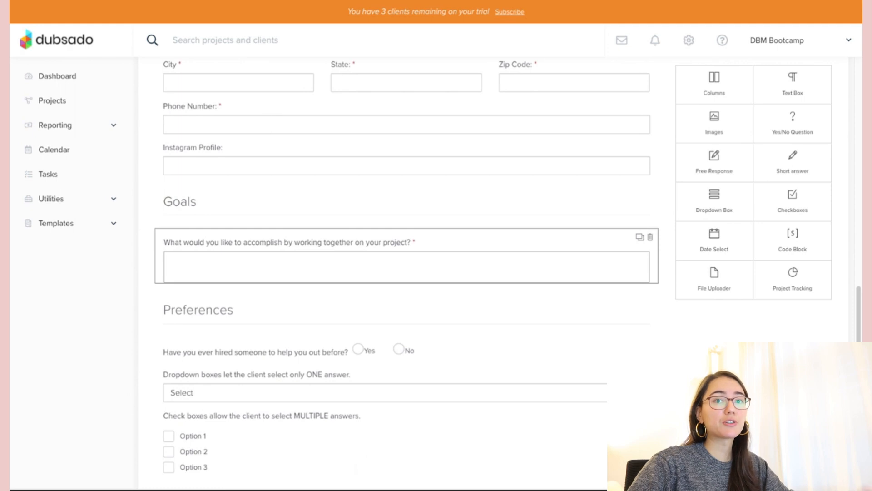
scroll(313, 255, down, 2)
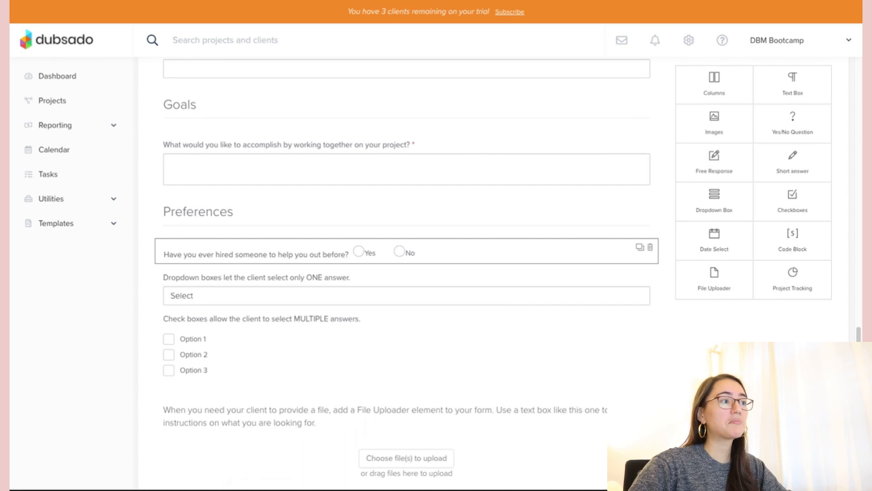
scroll(387, 247, up, 13)
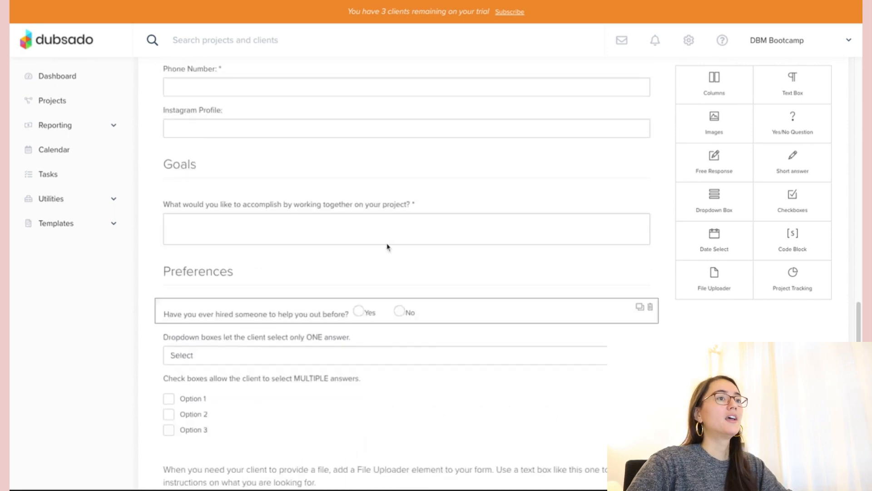
scroll(388, 247, down, 13)
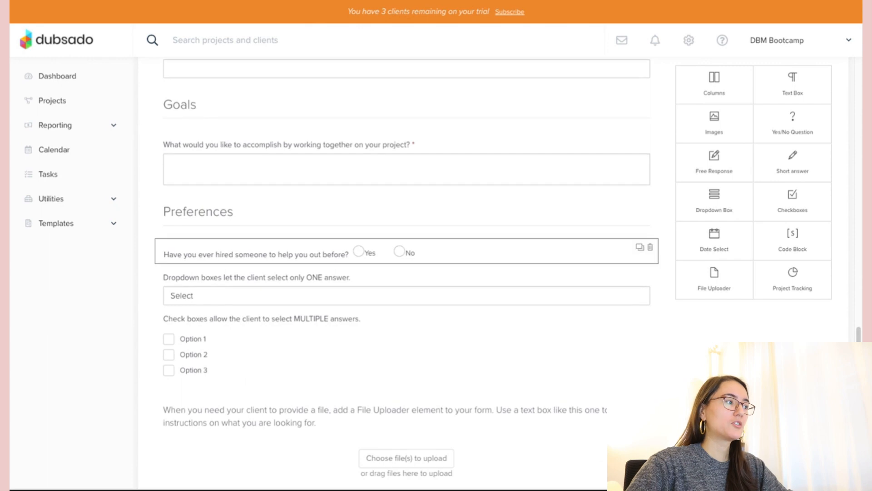
scroll(423, 245, up, 13)
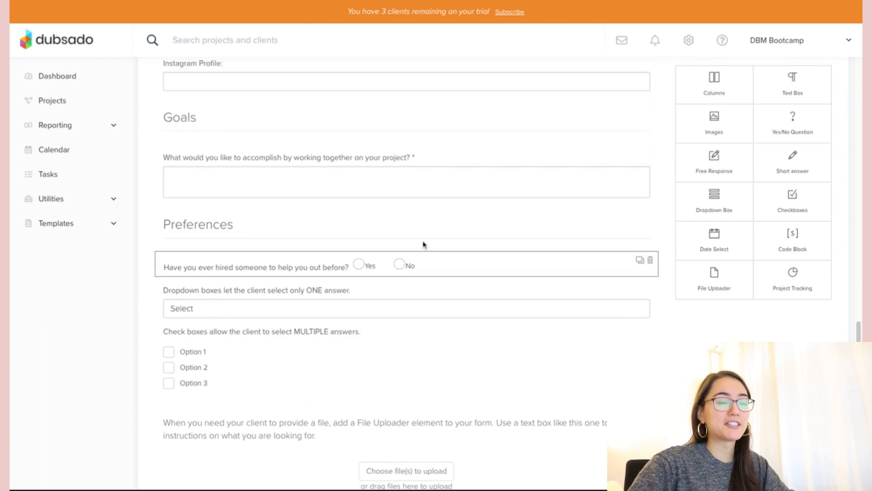
- Save the questionnaire and go to the Payment Plans templates
click(795, 85)
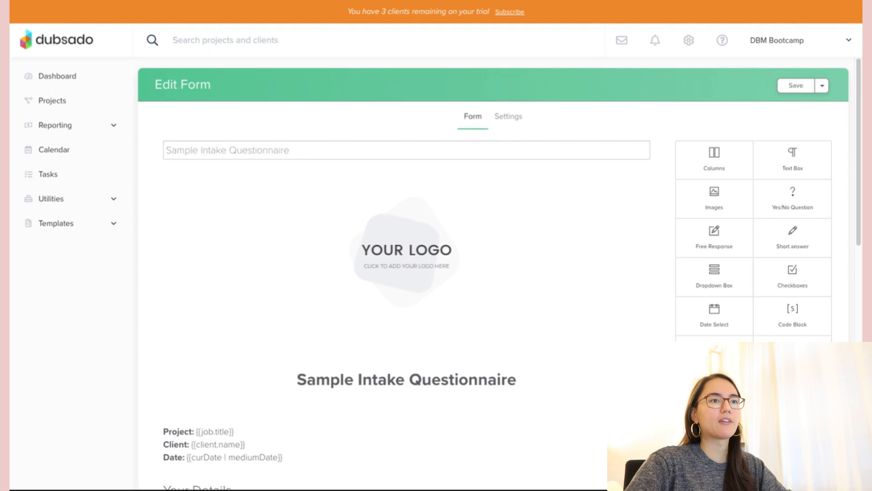
click(77, 225)
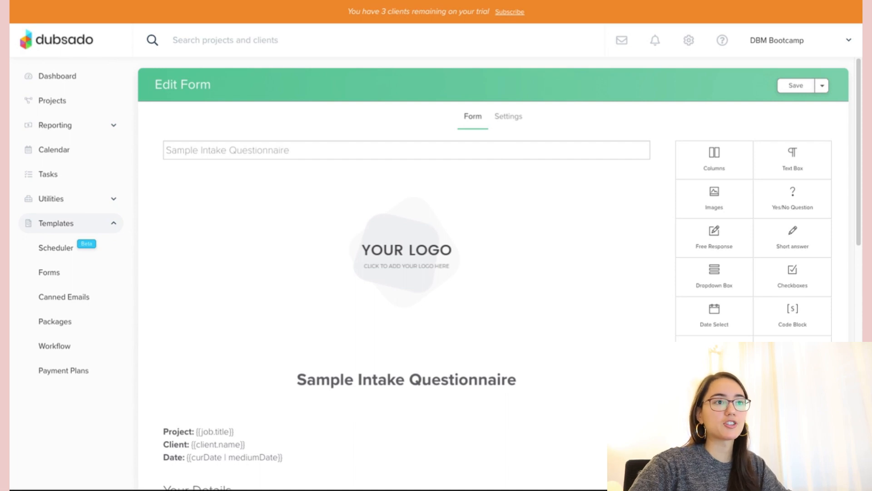
click(66, 372)
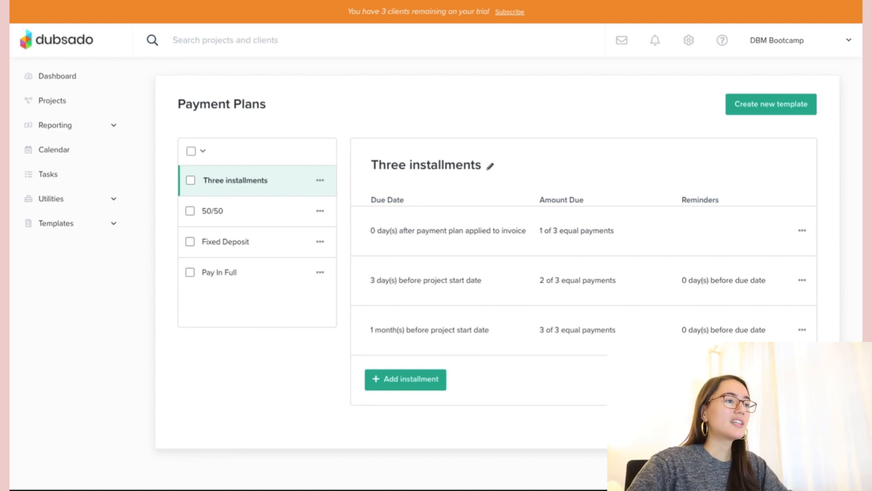
- Look over the 50/50 and Three installments plans, then create a new payment plan with one installment
click(214, 211)
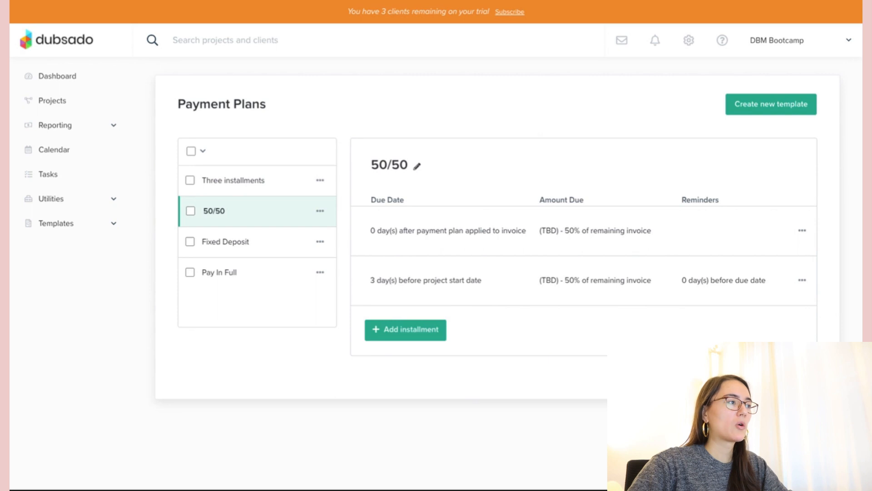
click(248, 189)
click(742, 103)
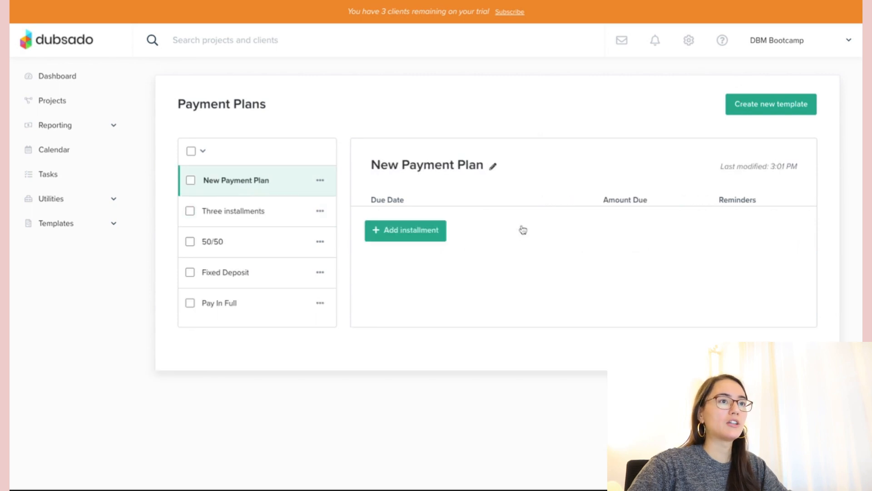
click(394, 234)
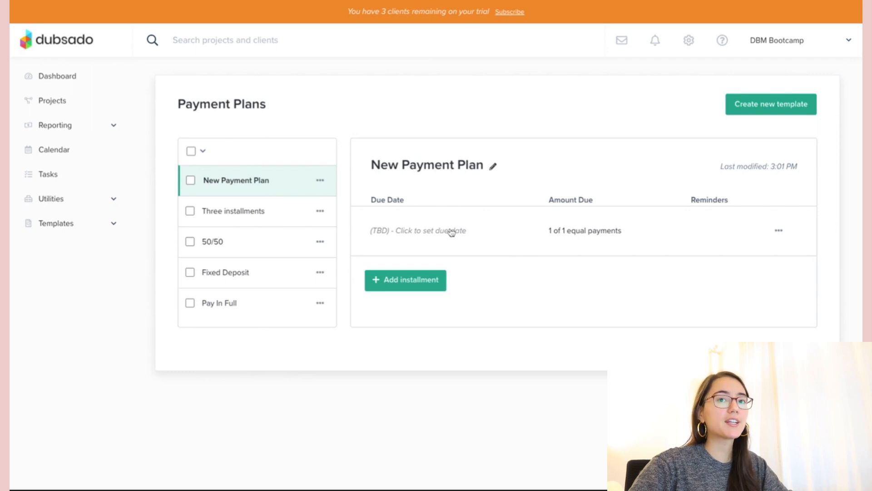
- Make the first installment a fixed $1,000.00 due 2 days before project start, and add another installment
click(436, 231)
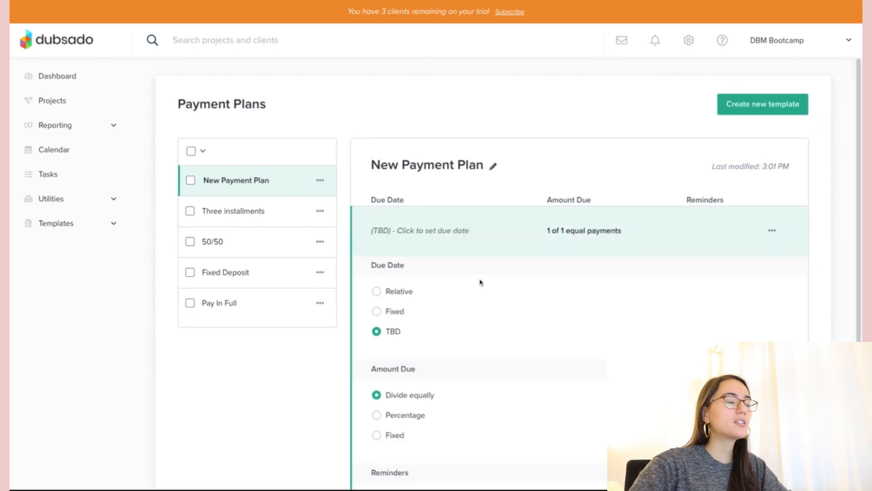
scroll(481, 282, down, 2)
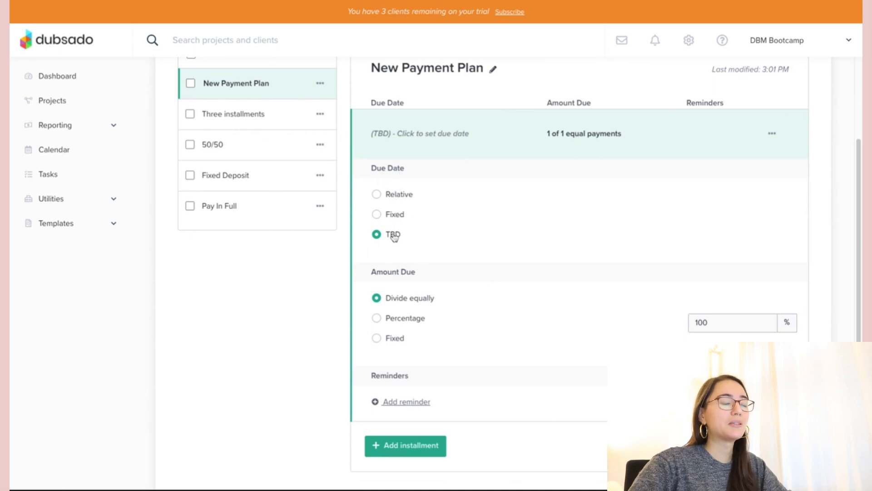
click(389, 194)
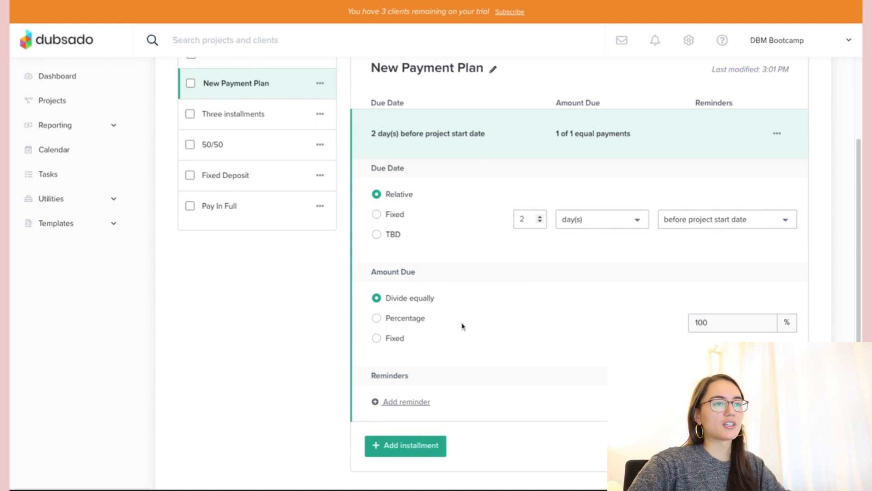
click(391, 319)
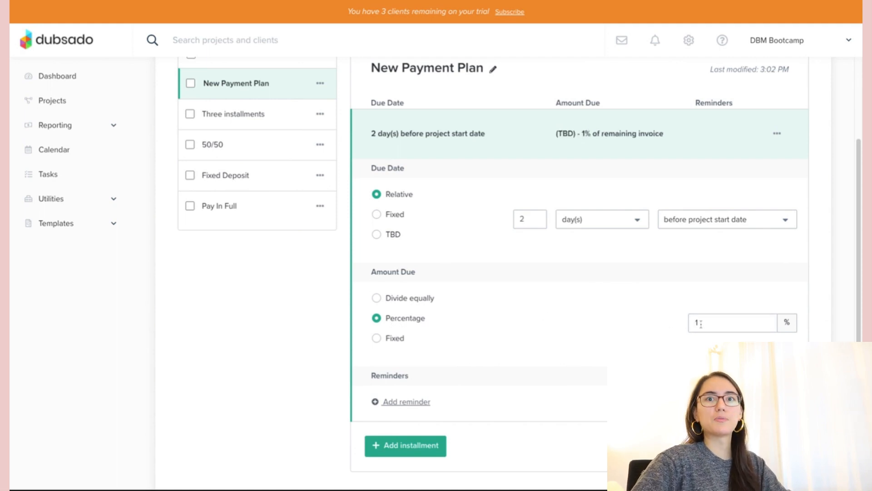
click(392, 337)
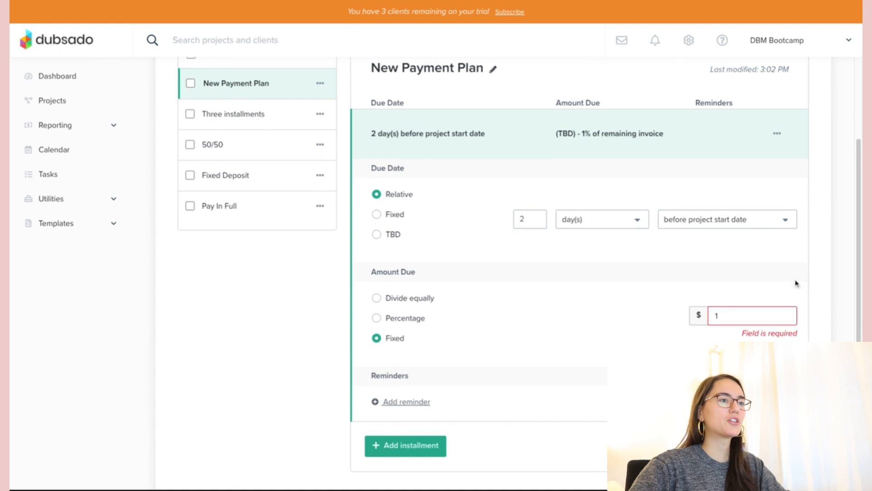
click(749, 312)
text(000)
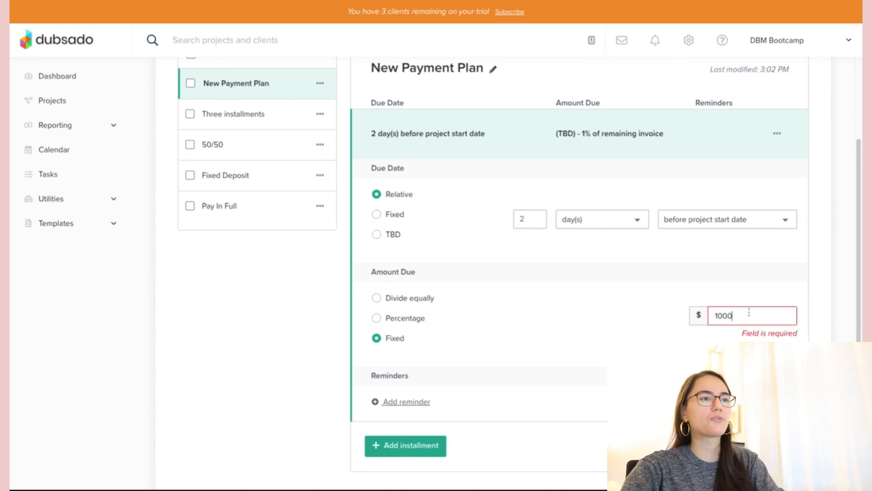
click(333, 353)
click(414, 448)
scroll(448, 366, down, 1)
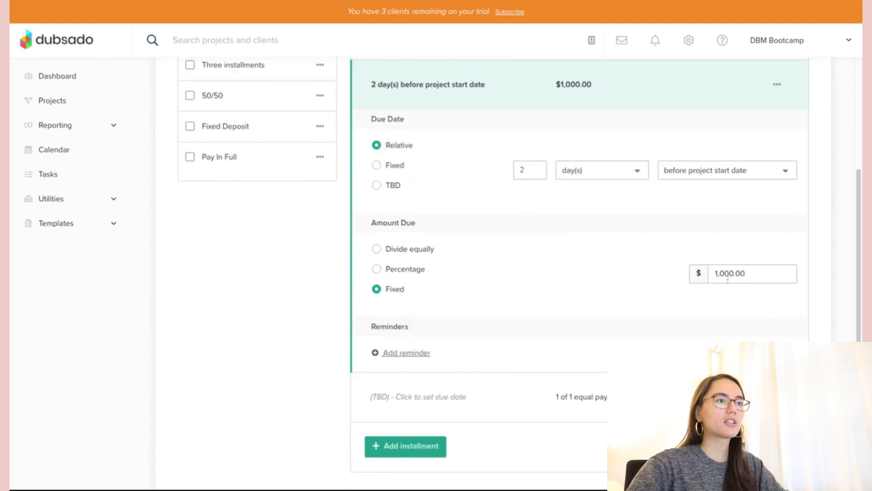
- Make the TBD installment Relative, due 2 days before project end date, as a fixed $1,000
click(444, 399)
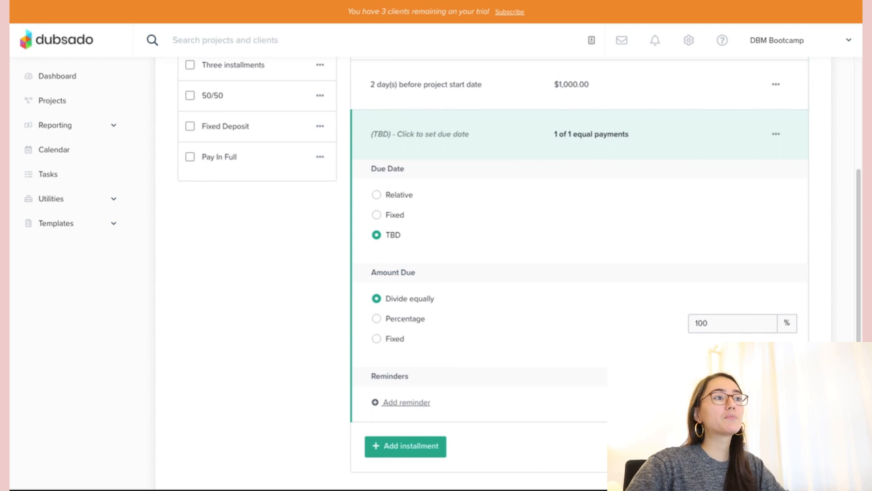
click(384, 194)
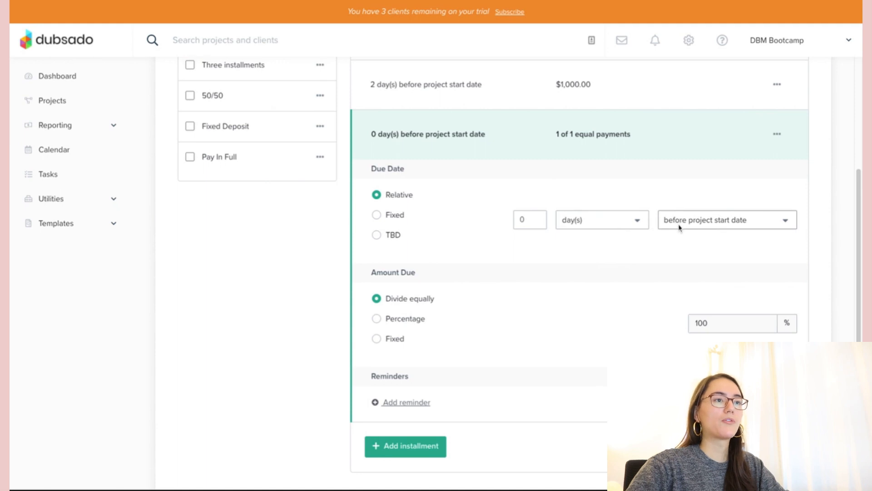
click(694, 225)
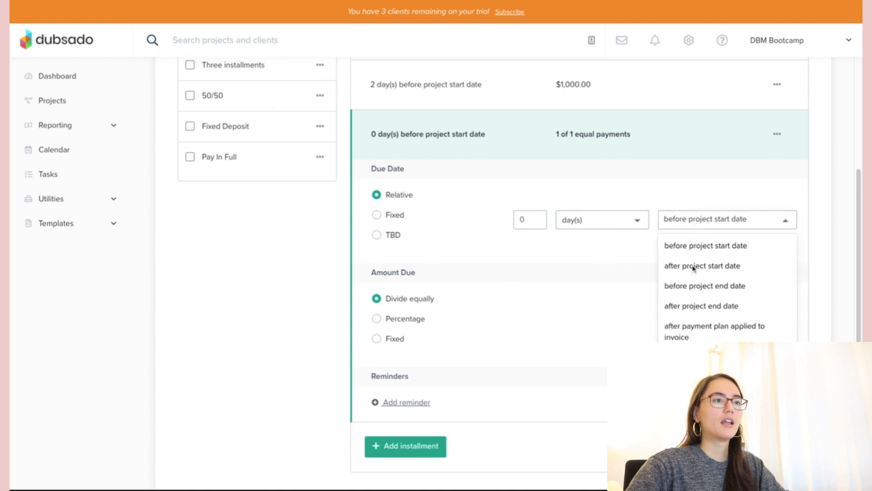
click(696, 289)
click(530, 219)
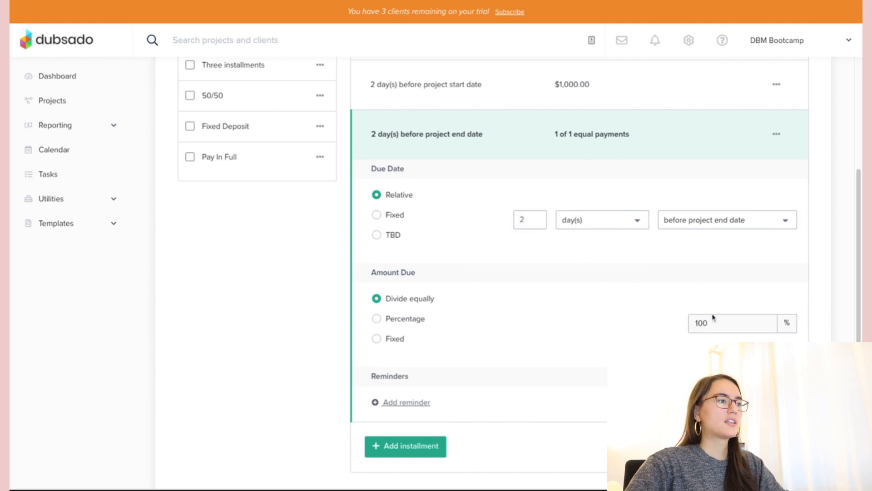
click(393, 339)
double_click(747, 315)
text(1000)
click(324, 426)
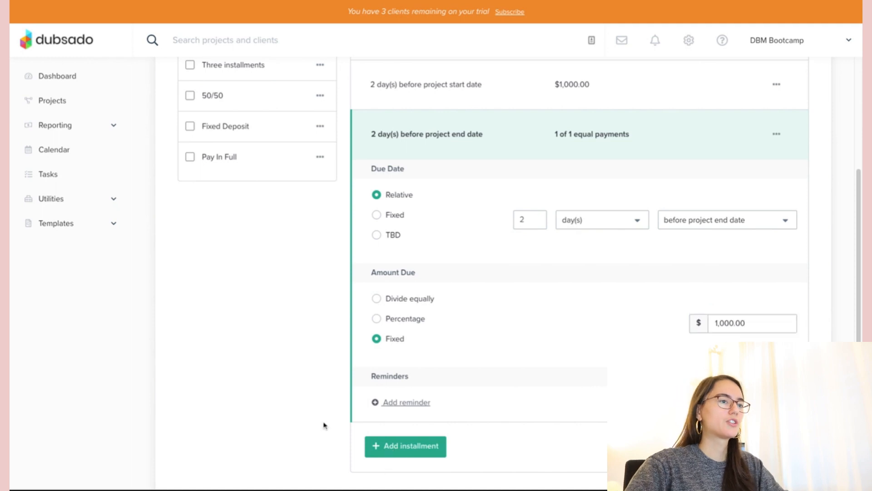
scroll(562, 294, up, 3)
click(583, 259)
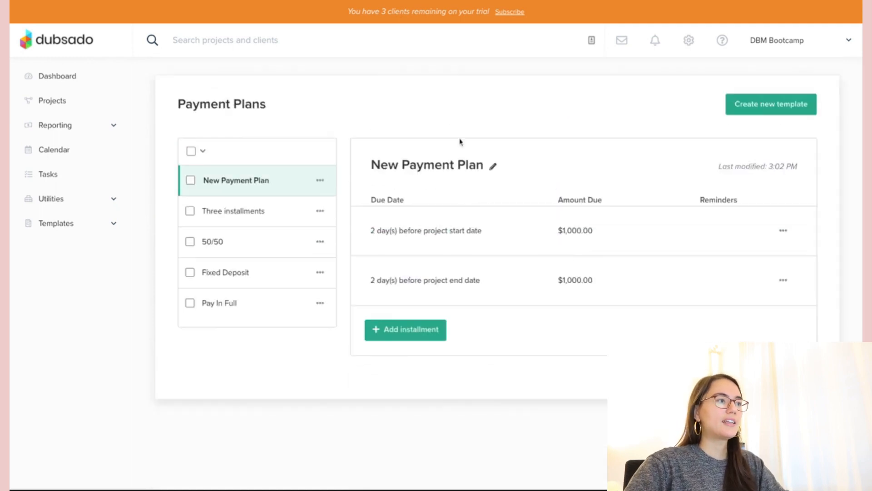
- Rename the new payment plan to '50/50 $2000 Package'
triple_click(416, 166)
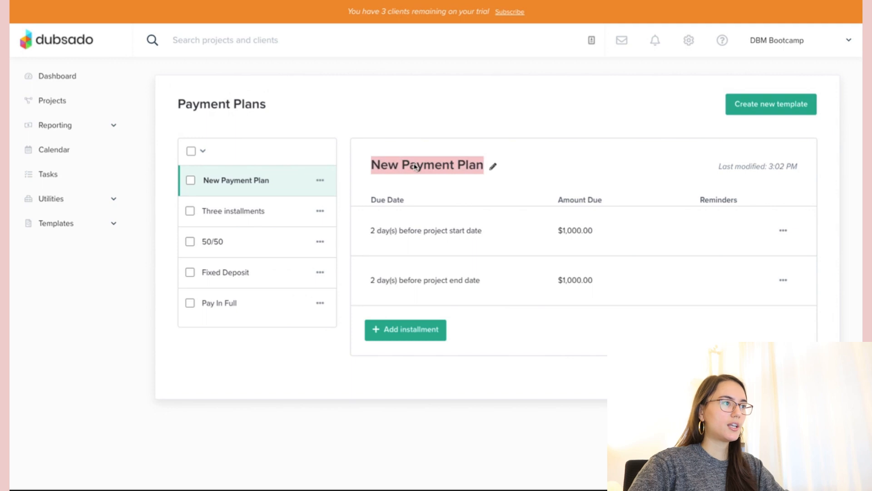
text(5)
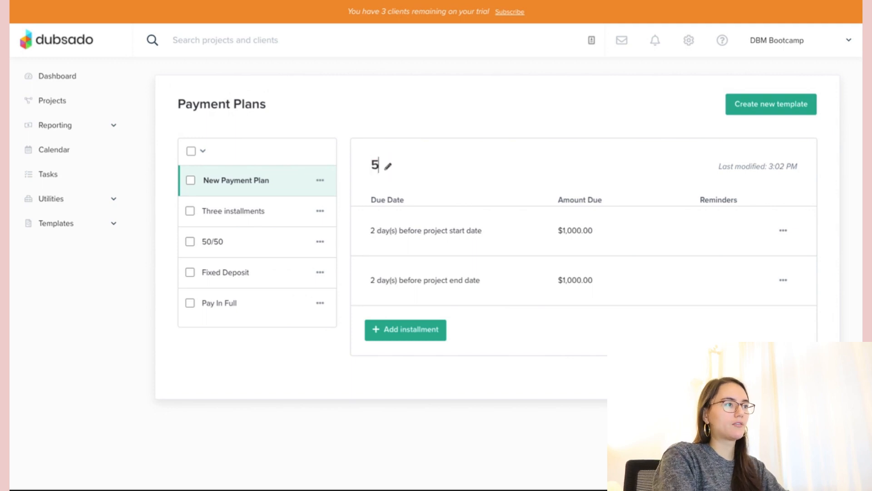
text(0/50 $2000 Package)
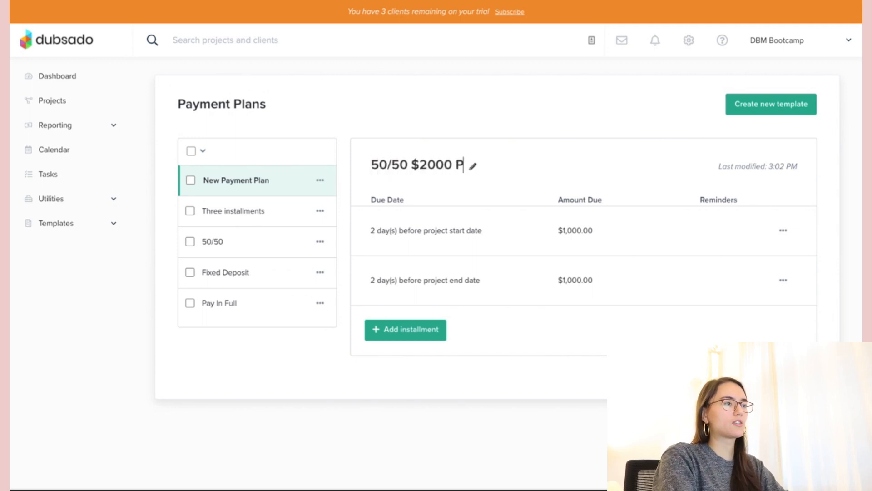
key(Return)
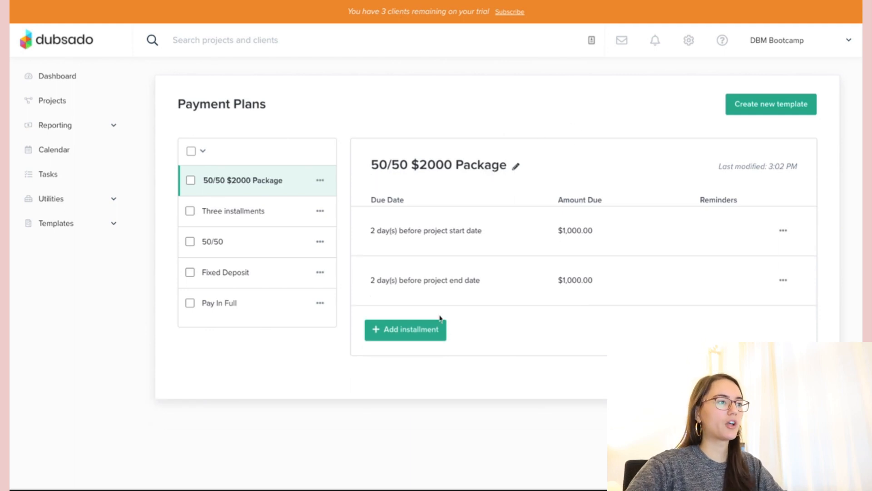
- Recheck the end-date $1,000 installment's settings and collapse it again
click(443, 301)
scroll(516, 321, down, 3)
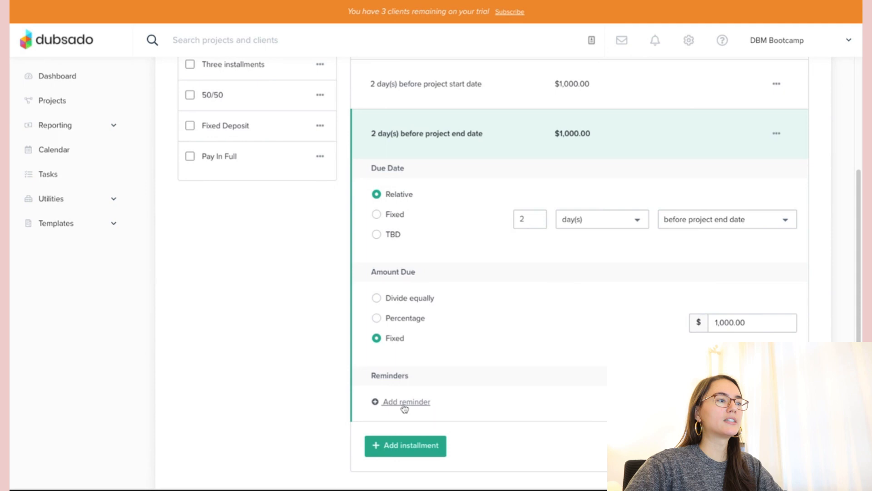
scroll(432, 350, up, 1)
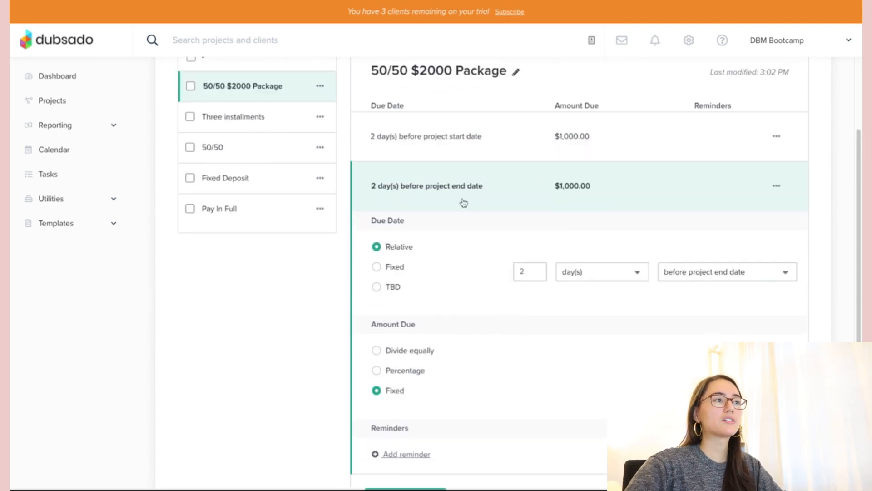
click(446, 190)
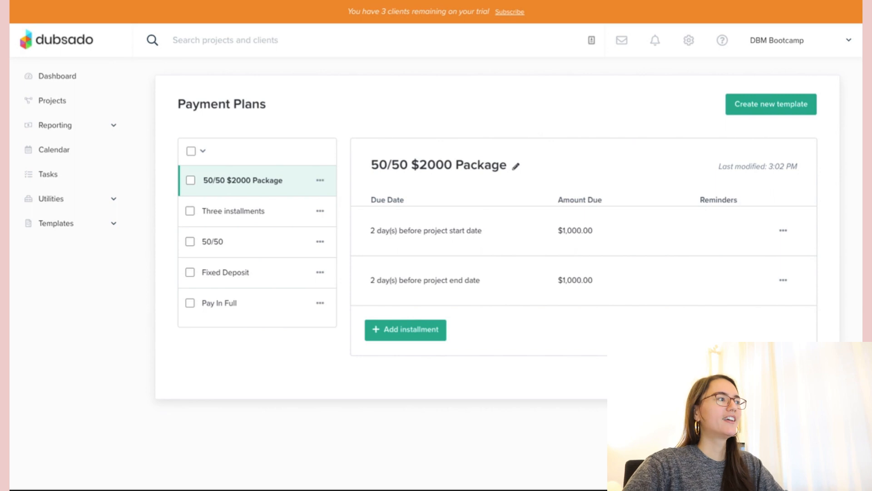
click(87, 227)
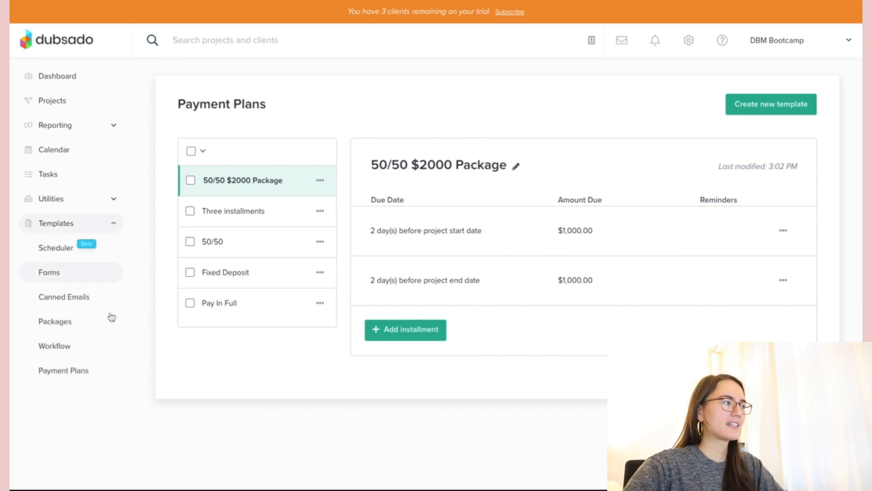
- Go to Templates > Workflow and dismiss the help chat popup
click(76, 348)
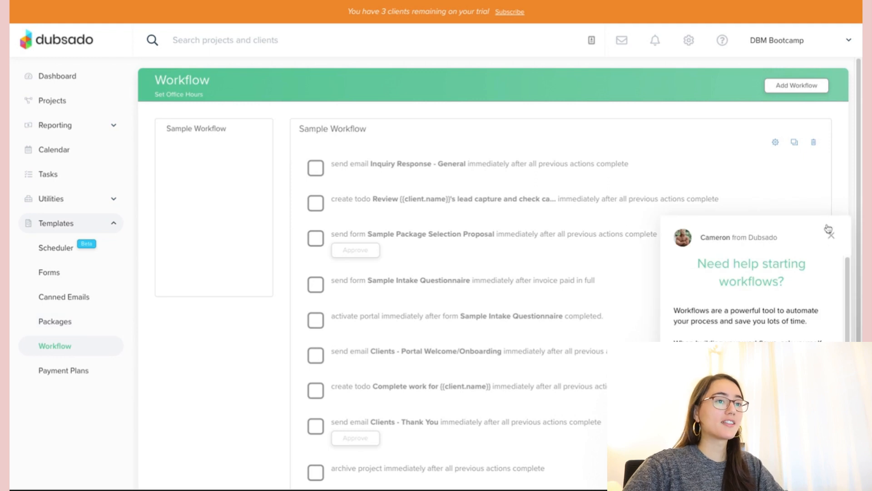
click(831, 234)
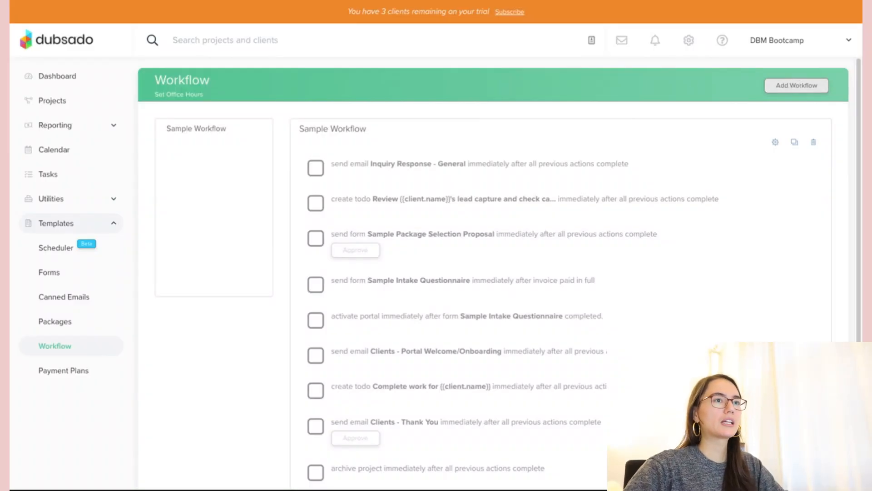
- Create a workflow named 'Onboarding Workflow' using the 50/50 $2000 Package payment plan
click(209, 145)
text(Onboarding Workflow)
click(274, 146)
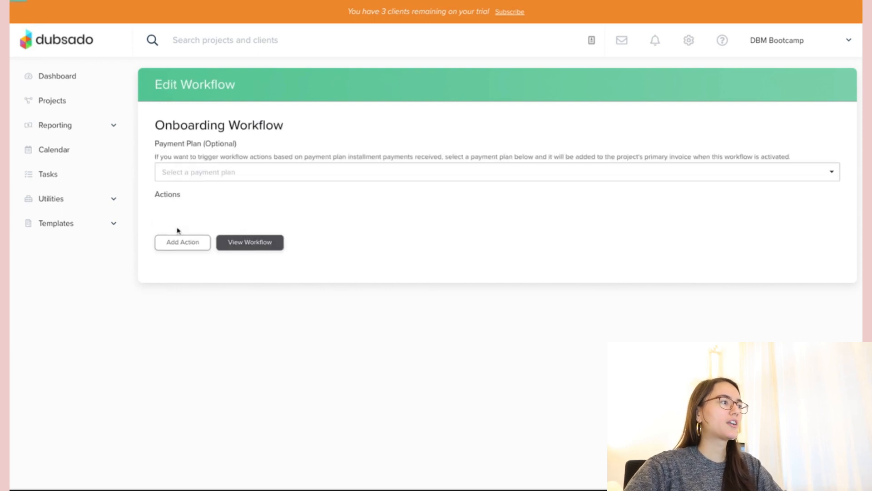
click(206, 176)
click(218, 209)
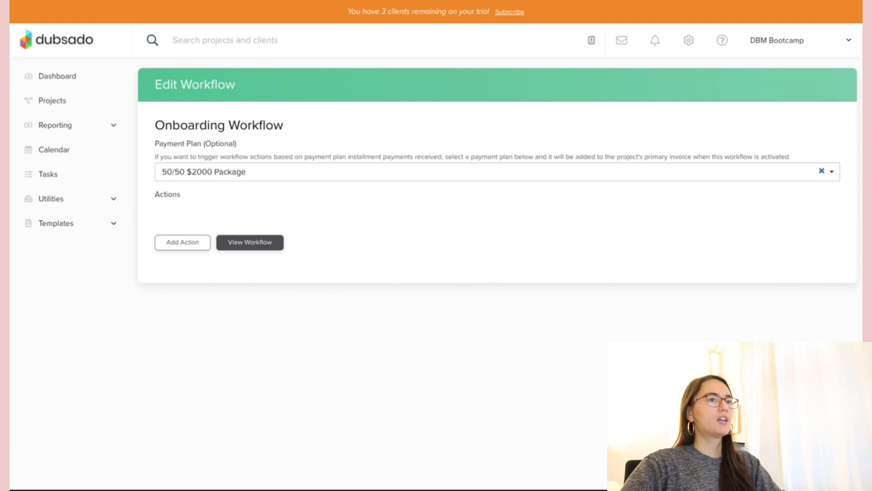
click(183, 245)
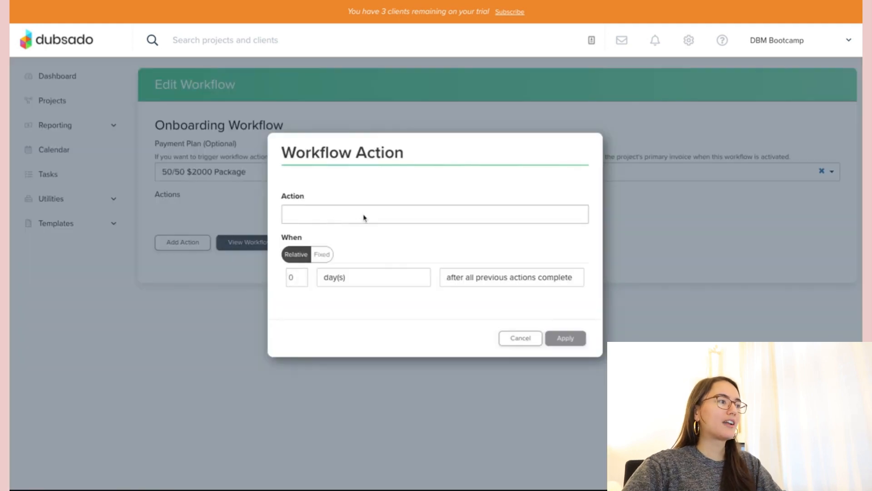
- Set the new action to Send Contract, triggered immediately after the workflow starts
click(364, 217)
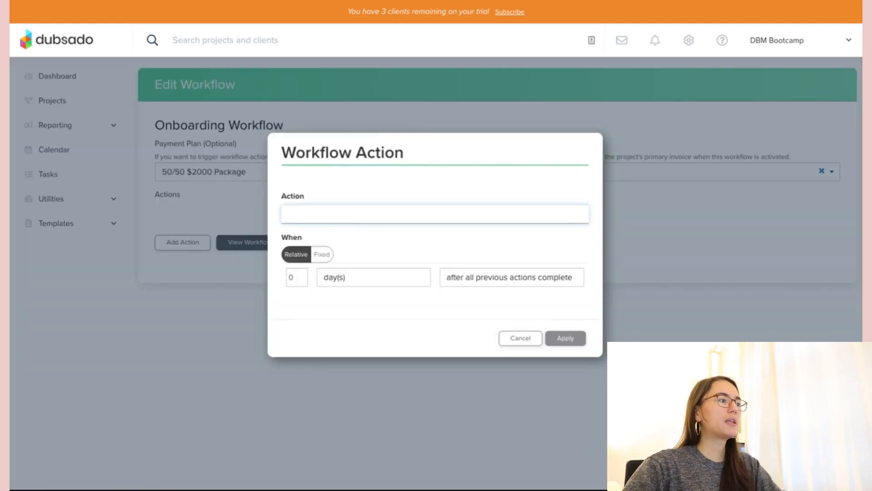
click(420, 245)
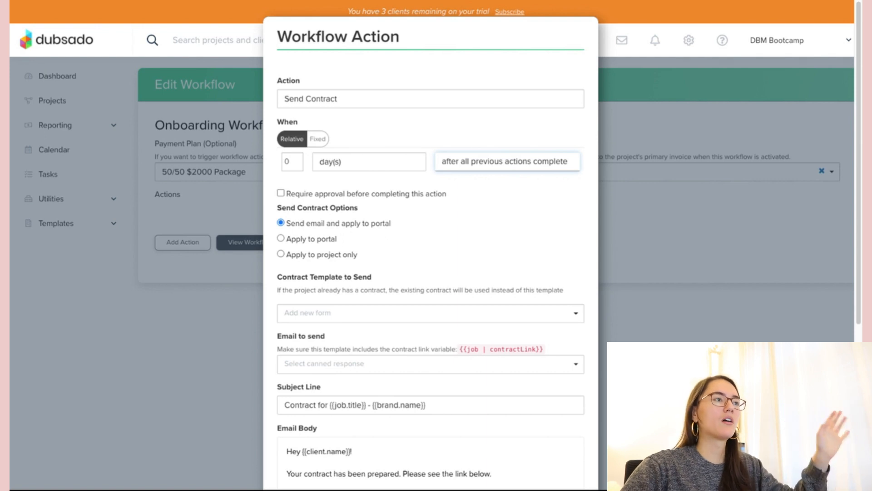
click(468, 149)
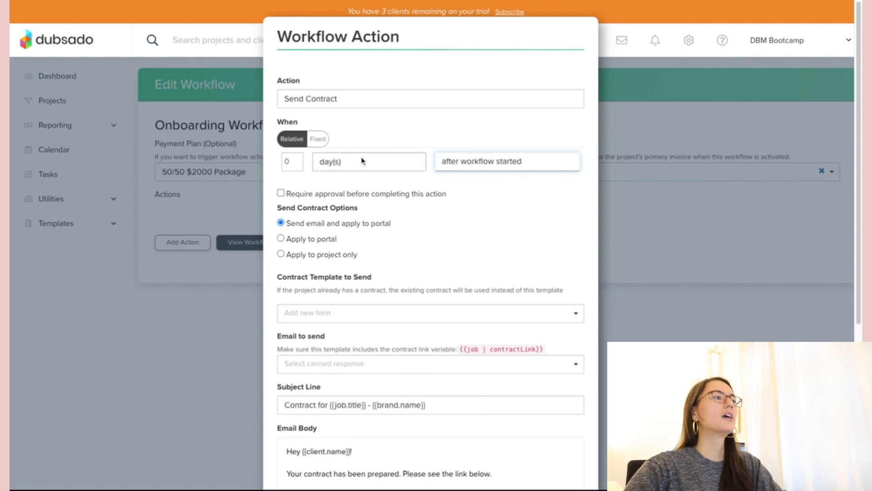
click(518, 189)
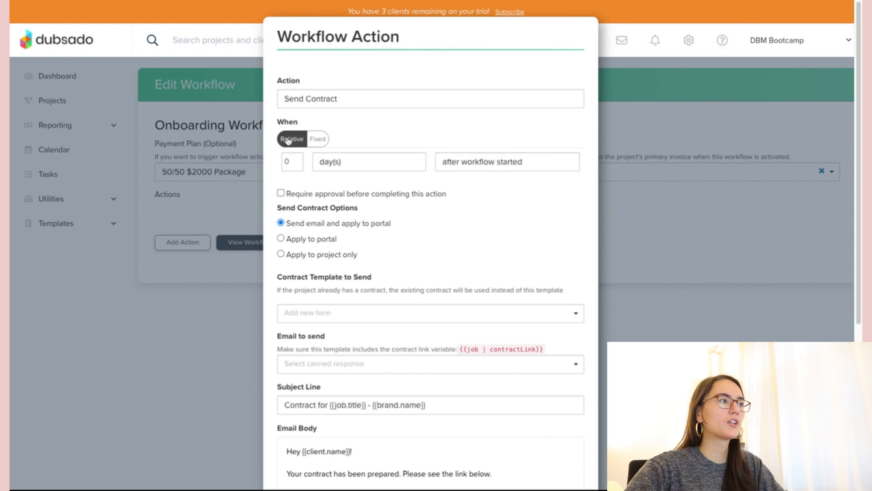
scroll(359, 122, down, 2)
scroll(359, 122, down, 4)
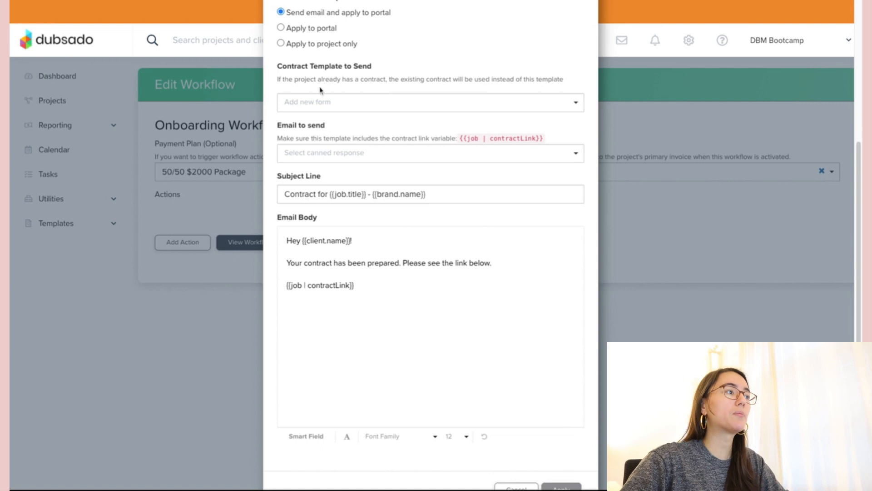
- Choose Sample Contract as the contract to send, review the email text, and apply the action
click(345, 106)
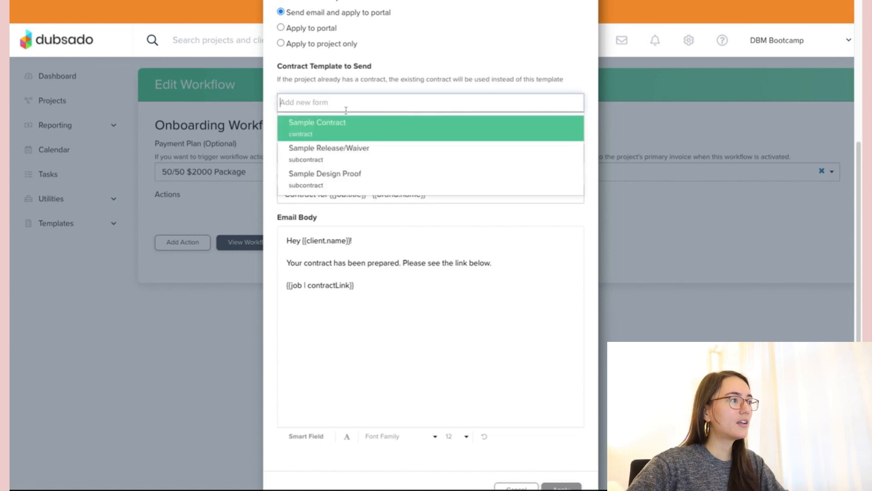
click(333, 134)
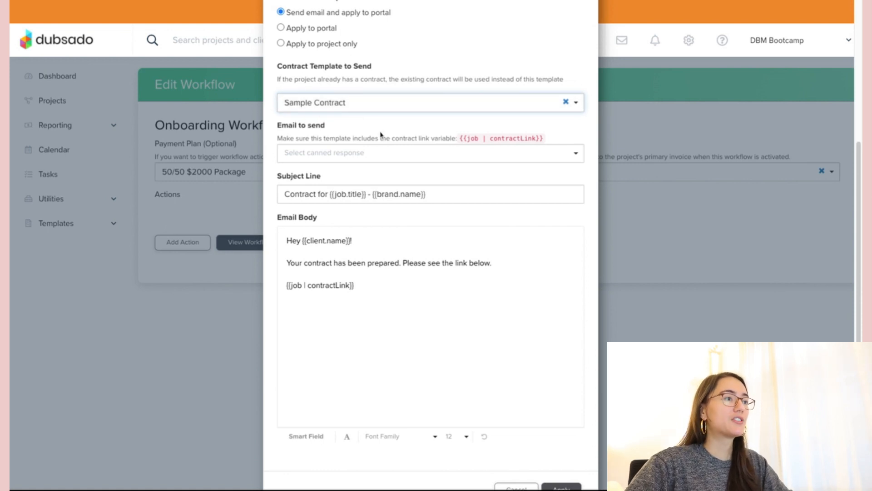
scroll(385, 162, down, 1)
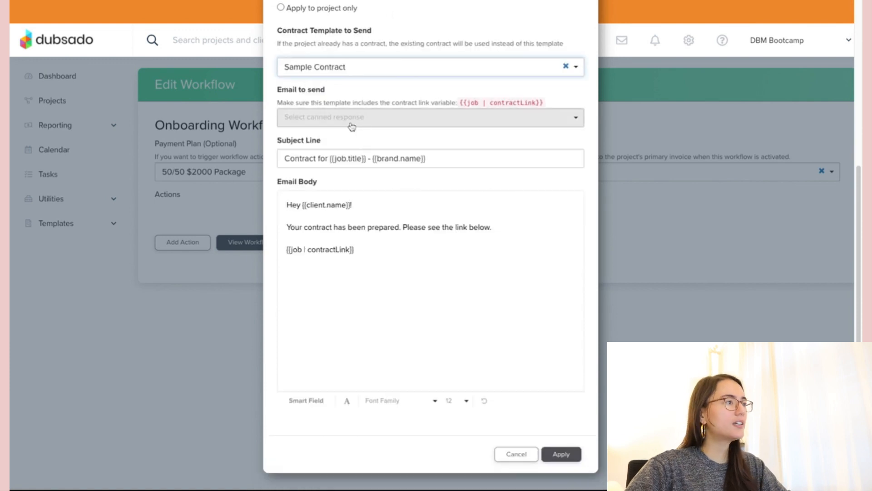
click(346, 229)
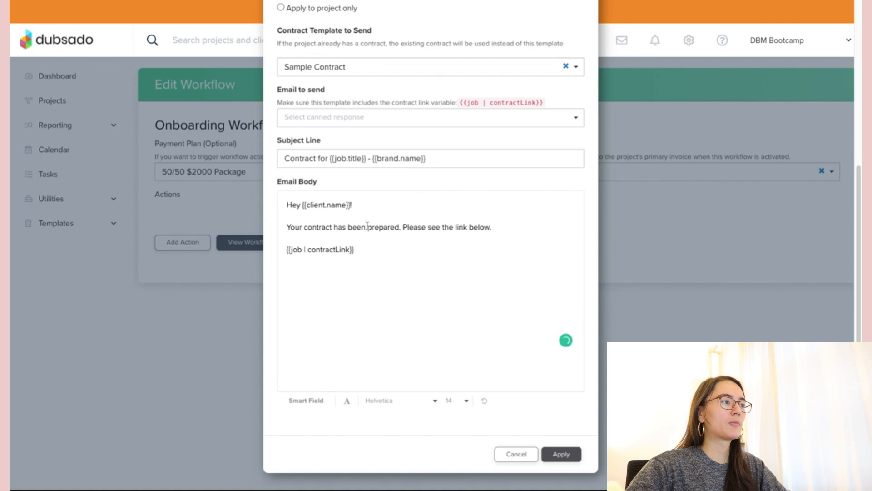
click(356, 206)
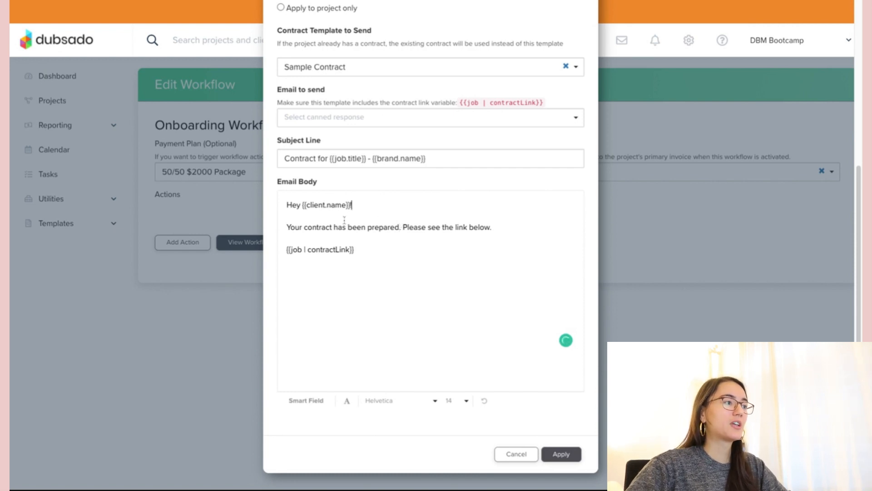
click(393, 234)
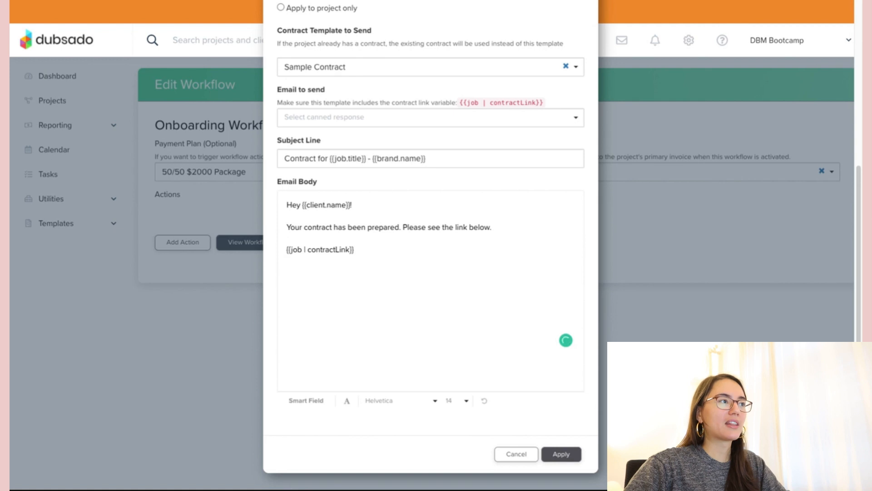
click(568, 459)
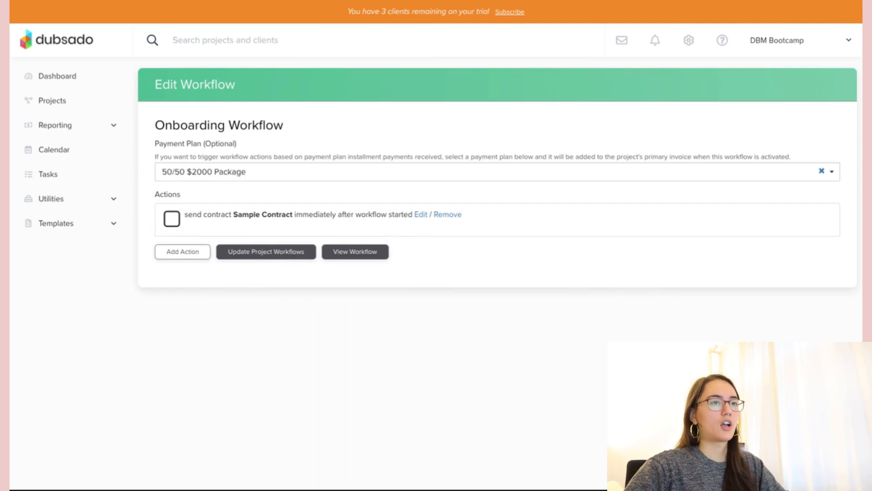
- Add a Send Primary Invoice action that runs right after all previous actions complete
click(191, 258)
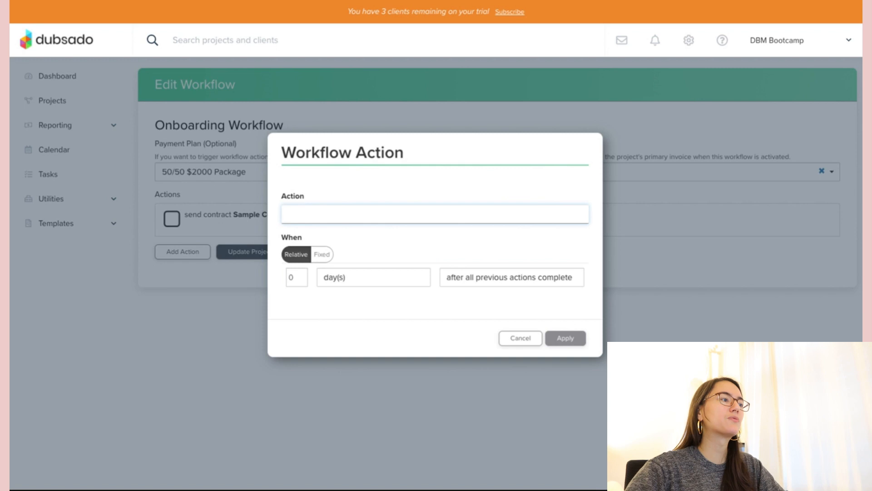
click(348, 294)
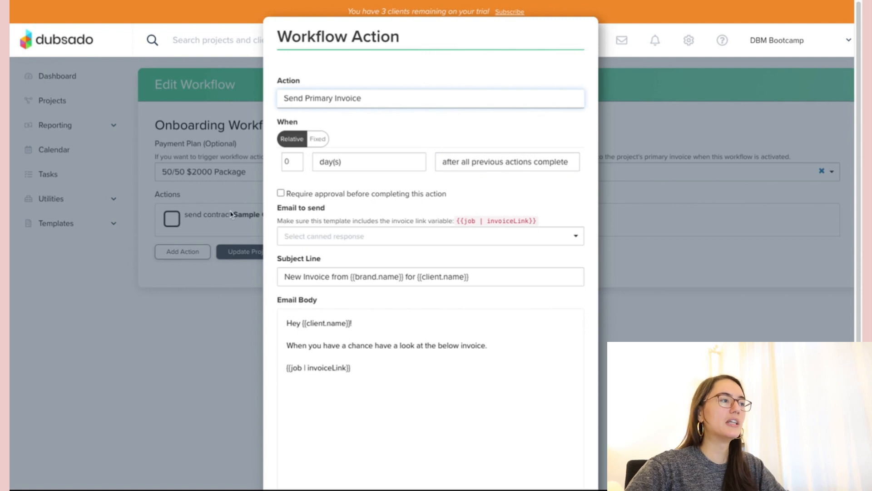
scroll(311, 235, down, 3)
click(368, 227)
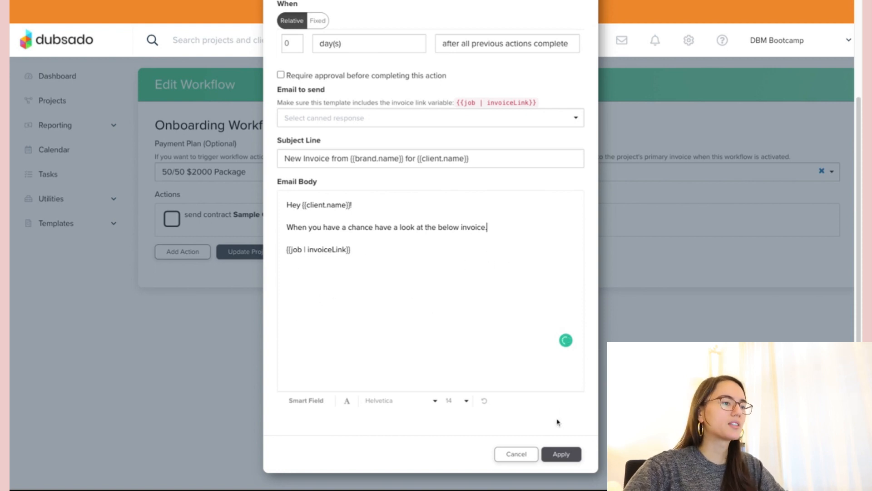
click(566, 460)
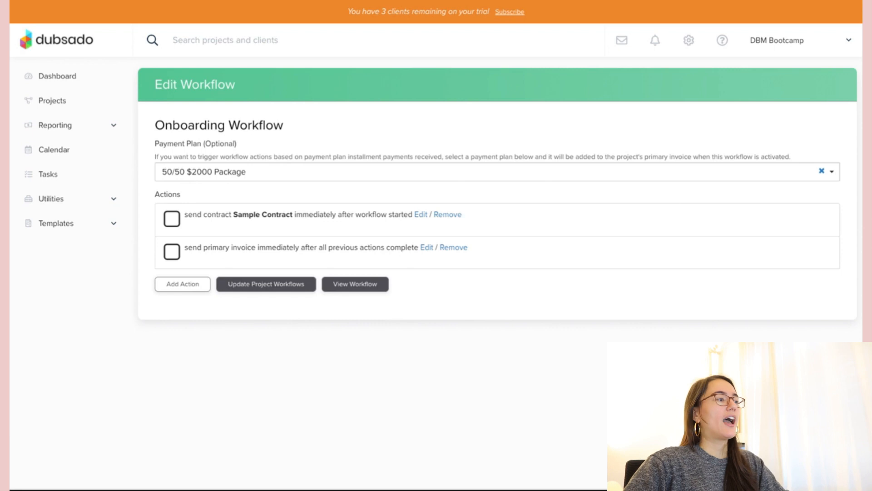
click(181, 287)
- Create a Send Email action using the Clients - Portal Welcome/Onboarding canned email
click(363, 219)
click(327, 249)
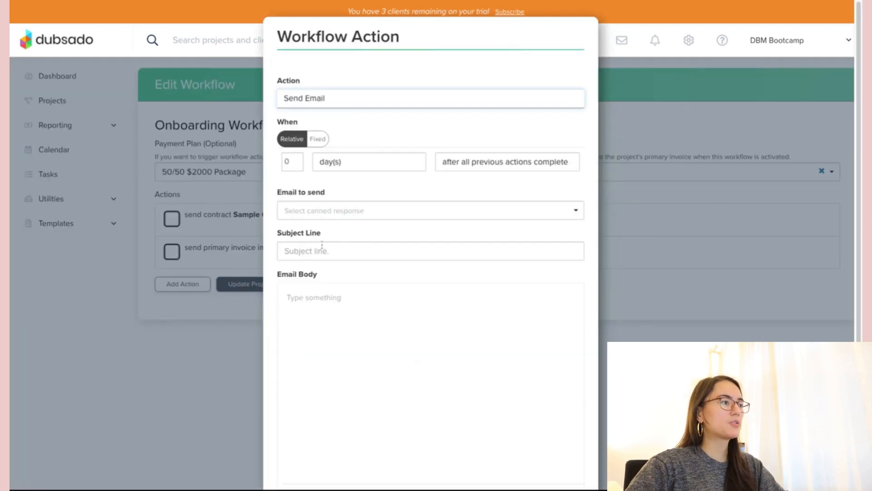
click(335, 226)
scroll(355, 274, down, 3)
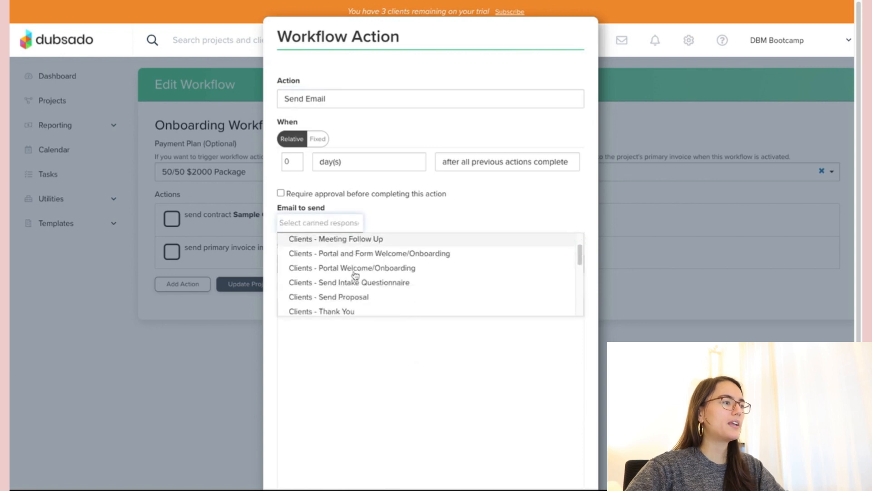
scroll(355, 275, up, 1)
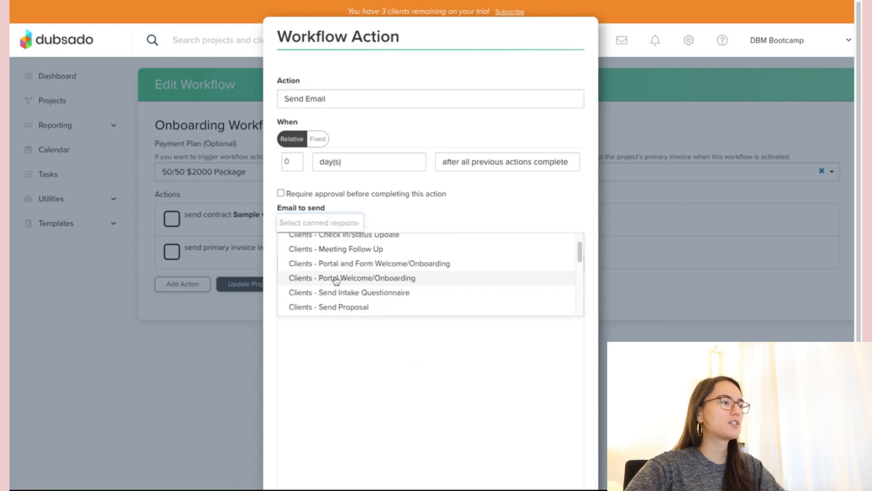
click(342, 277)
scroll(450, 259, down, 3)
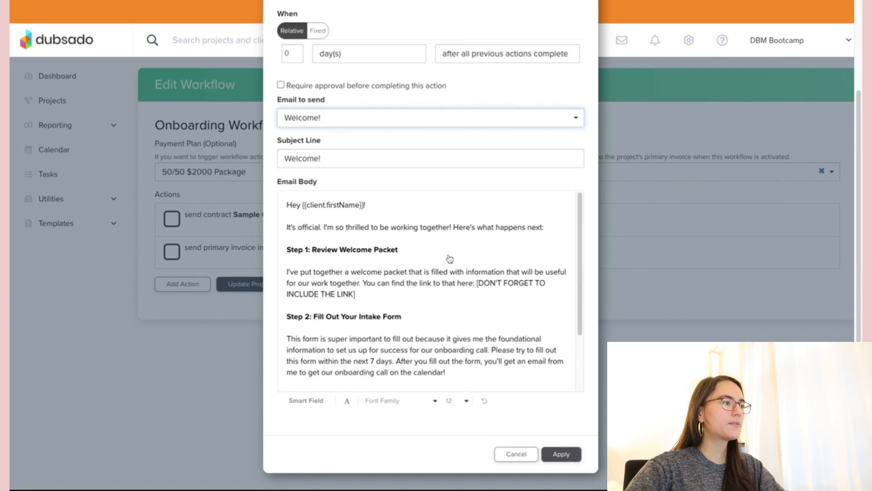
scroll(453, 281, down, 1)
triple_click(398, 233)
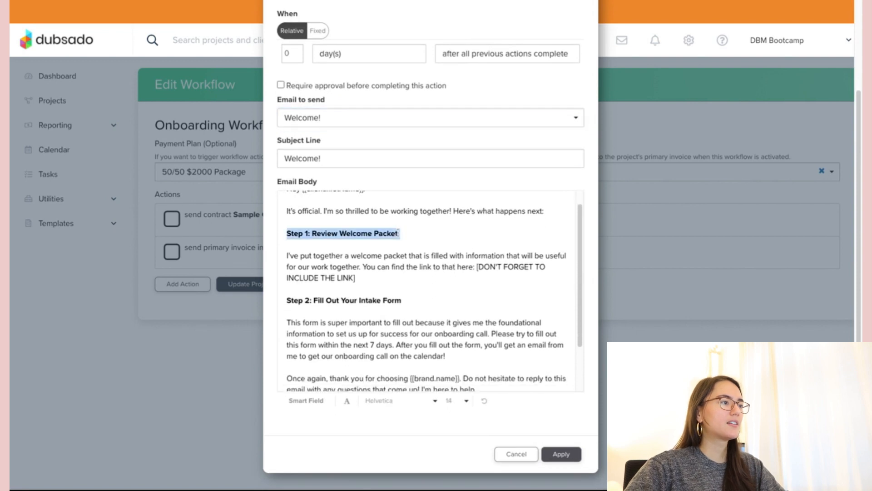
triple_click(395, 299)
click(413, 300)
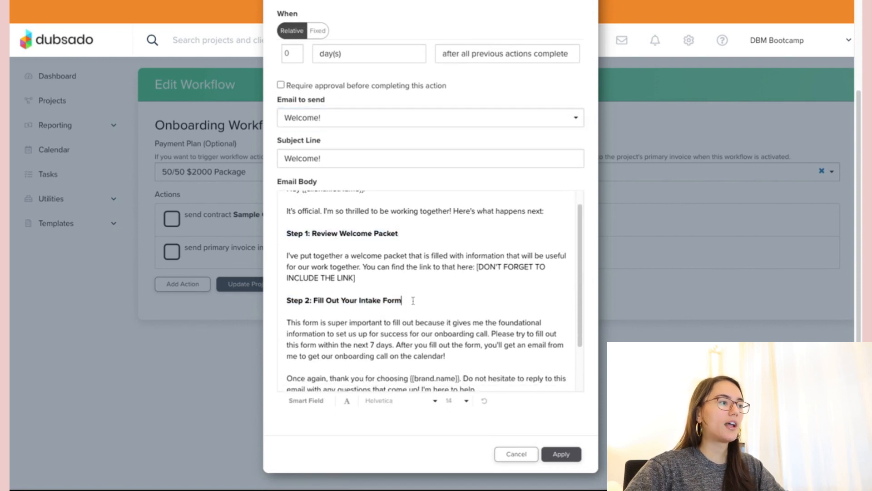
scroll(414, 300, up, 1)
scroll(399, 427, up, 2)
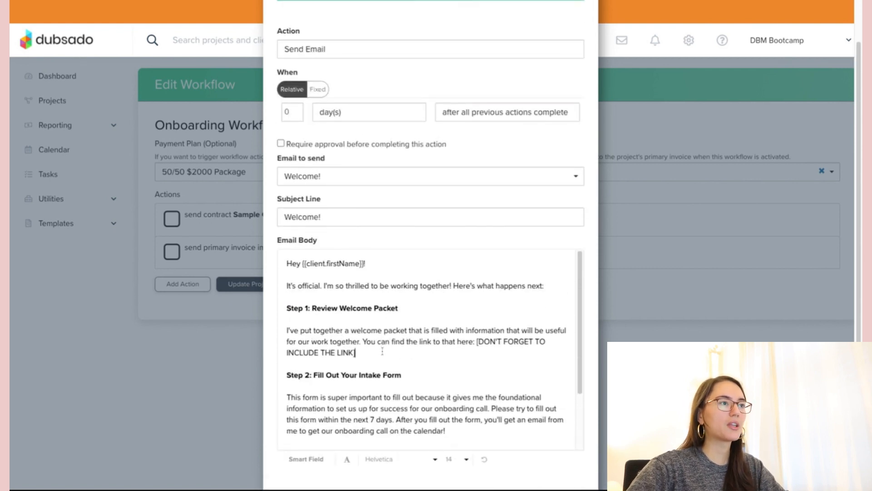
scroll(387, 317, up, 2)
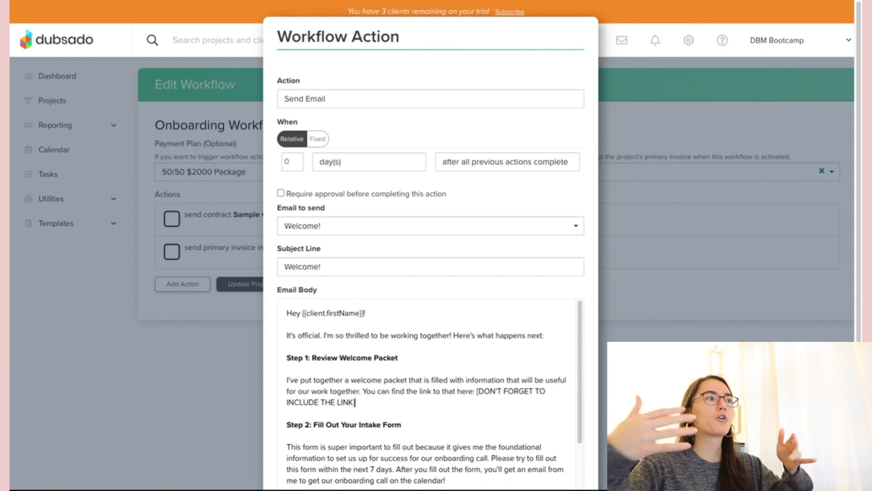
- Trigger it once the installment due 2 days before project start is paid, and apply
click(455, 173)
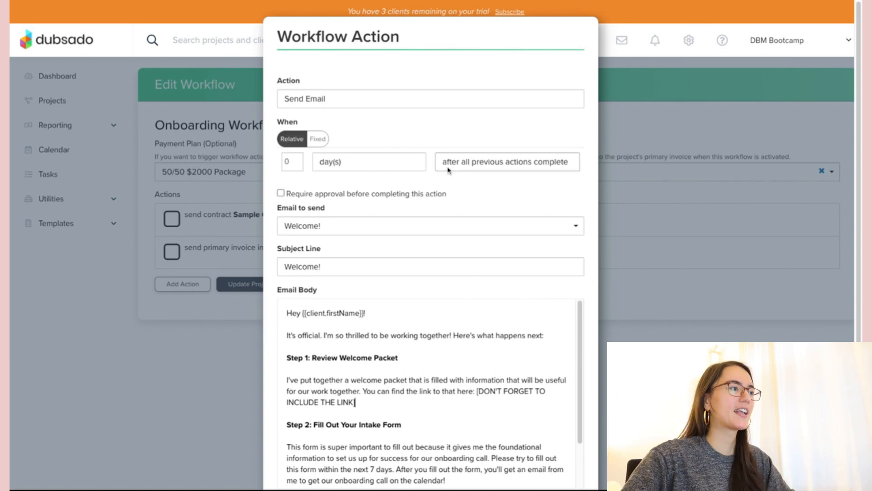
click(460, 171)
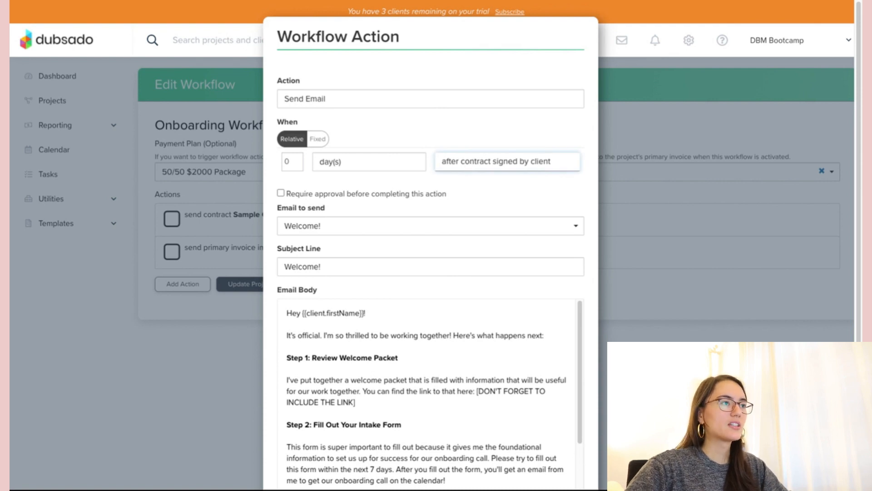
click(563, 152)
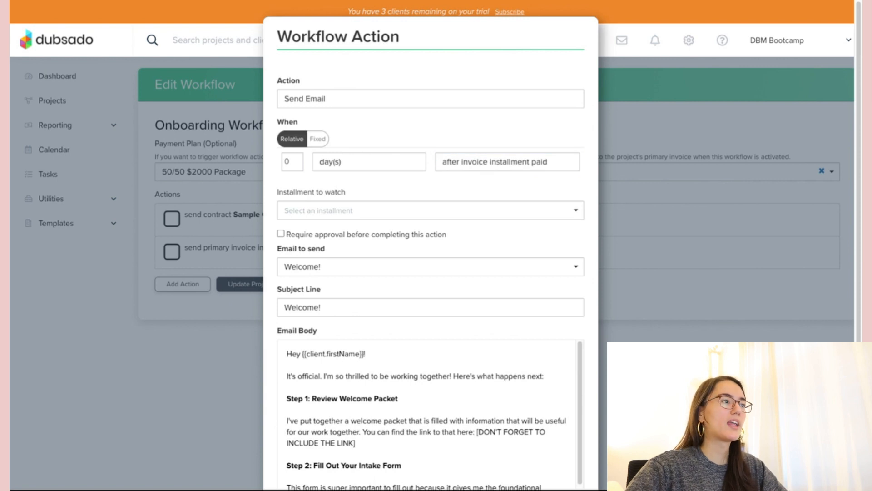
scroll(448, 185, down, 1)
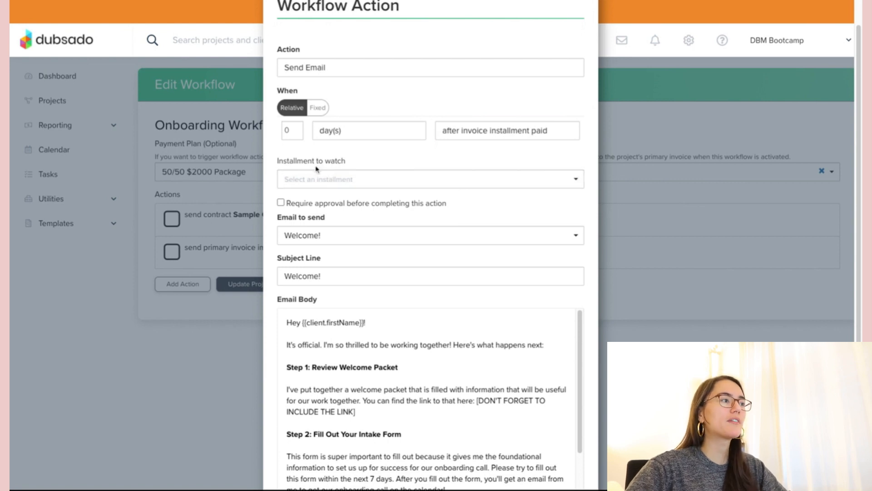
click(348, 182)
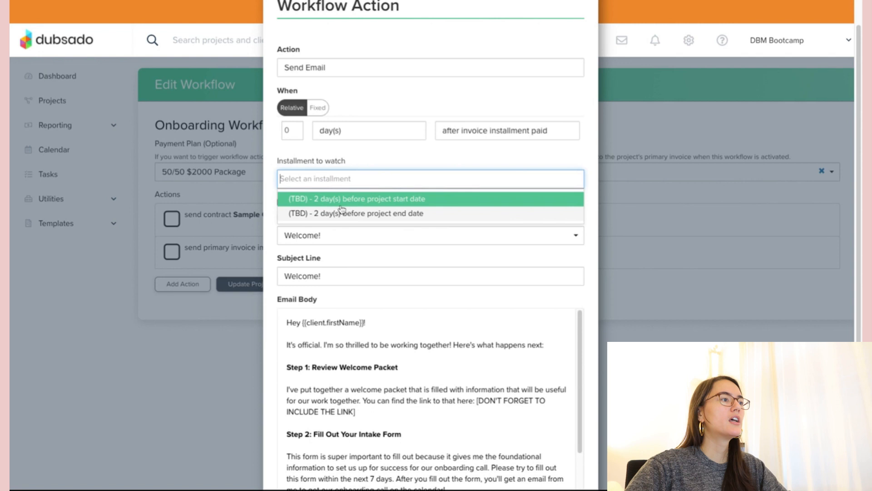
click(395, 203)
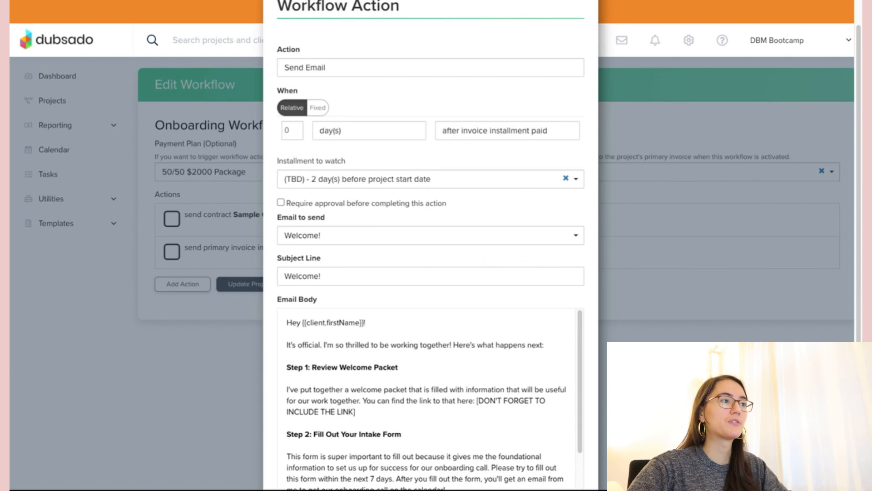
scroll(395, 164, down, 1)
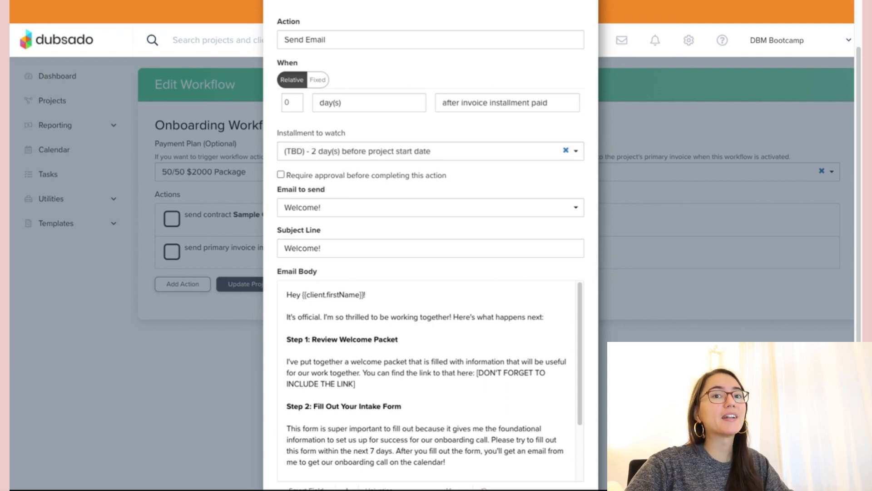
scroll(431, 245, down, 3)
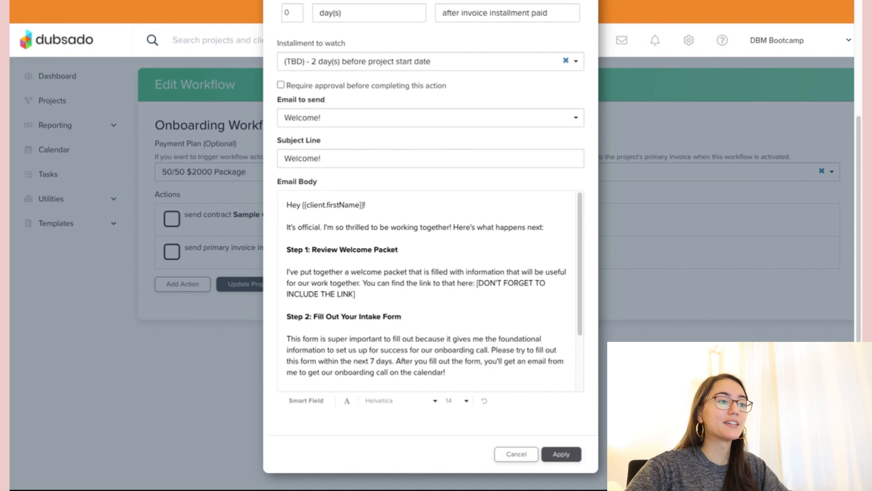
click(561, 454)
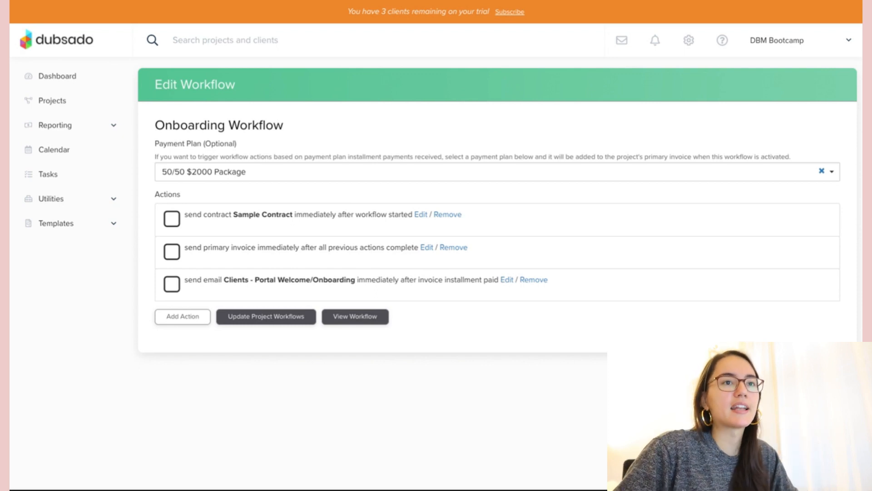
click(182, 317)
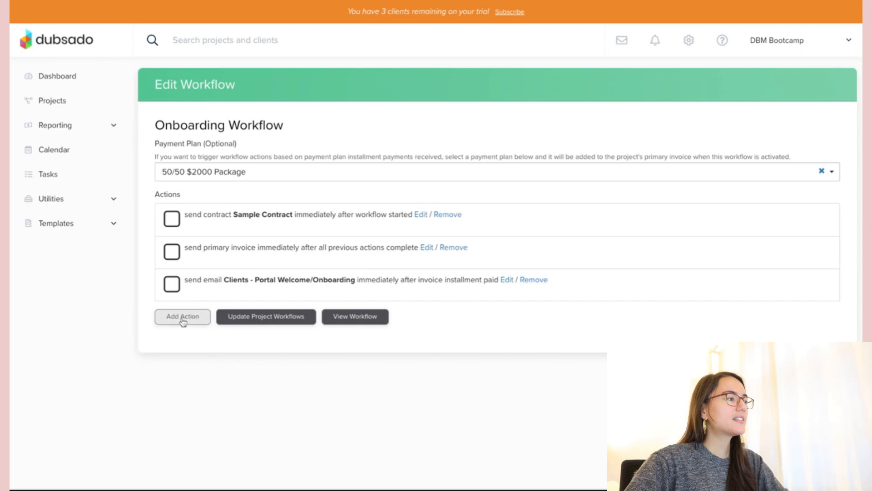
- Add a Send Form action using the Sample Intake Questionnaire template after all previous actions
click(399, 220)
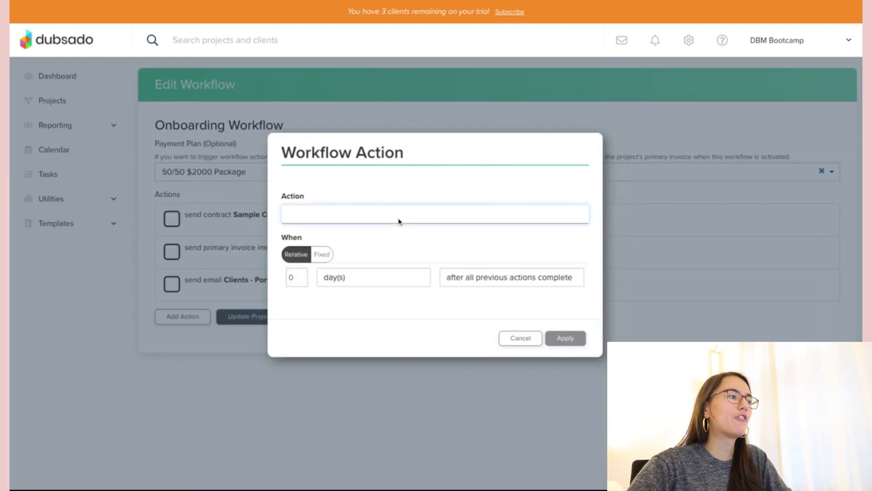
click(507, 314)
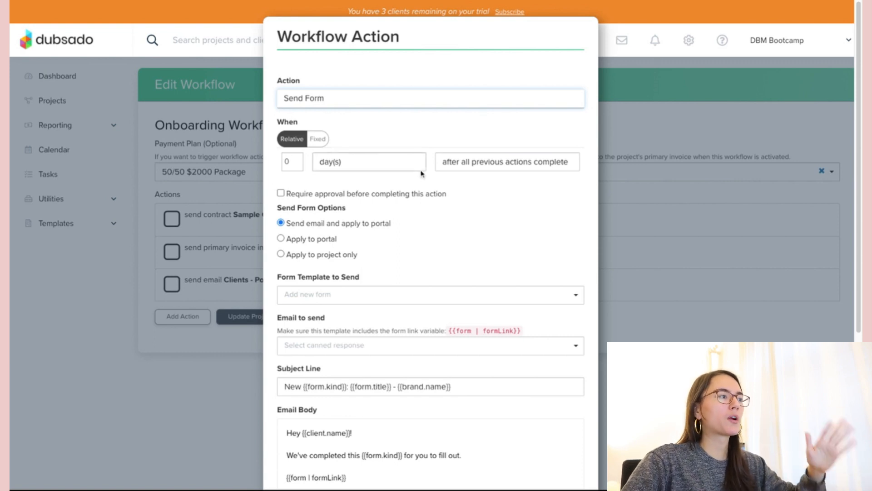
scroll(421, 173, down, 1)
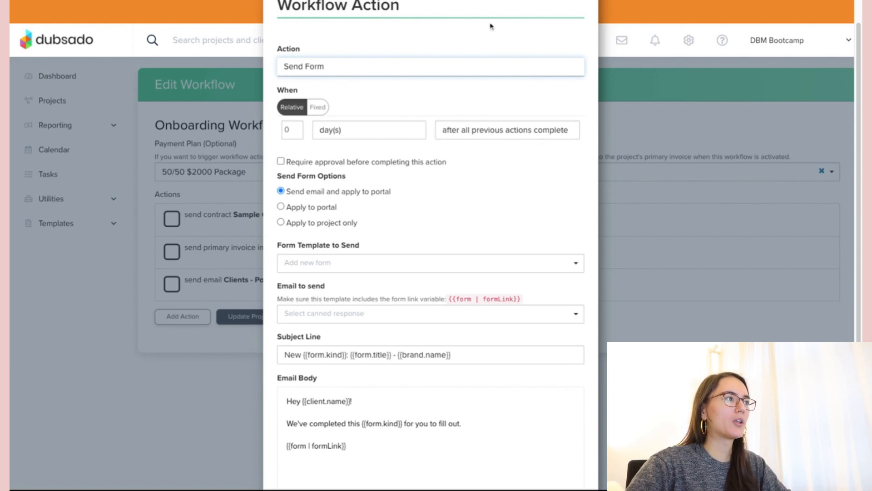
scroll(384, 120, down, 3)
click(394, 132)
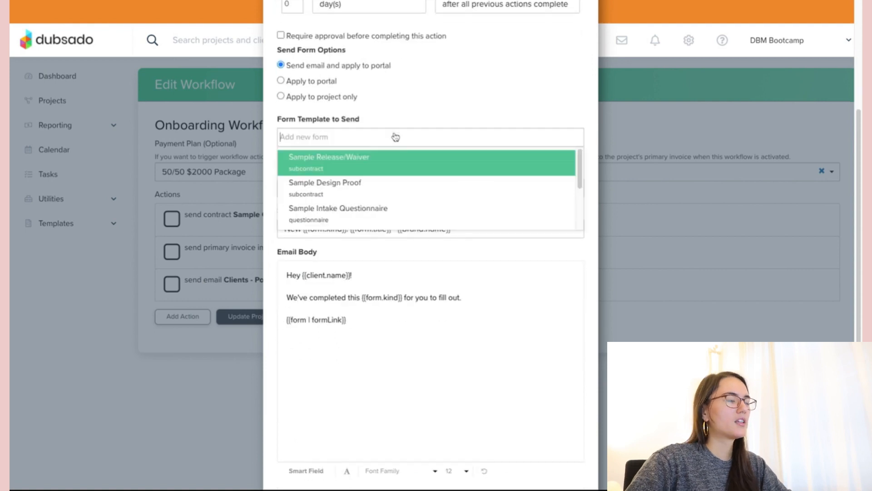
click(331, 218)
scroll(429, 112, down, 1)
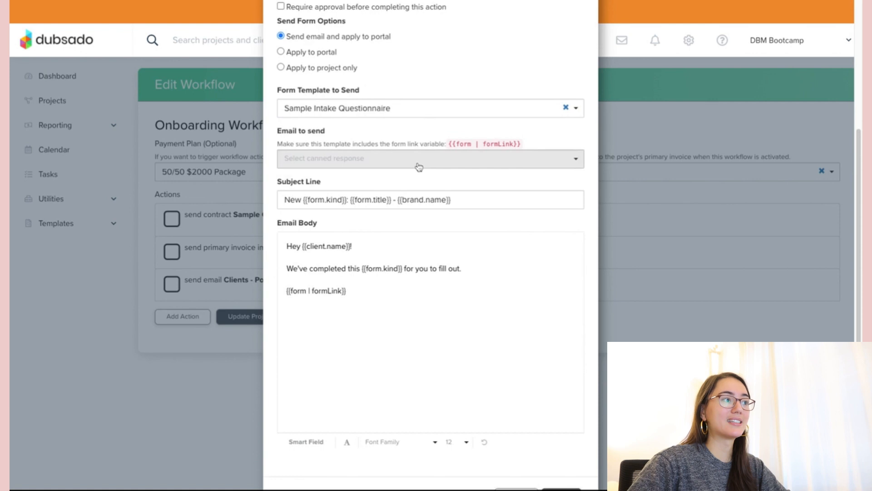
scroll(429, 112, down, 1)
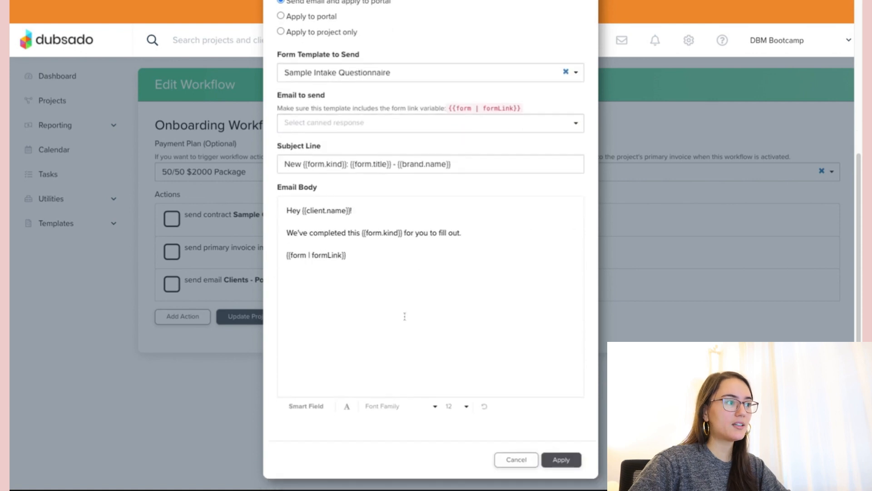
click(413, 258)
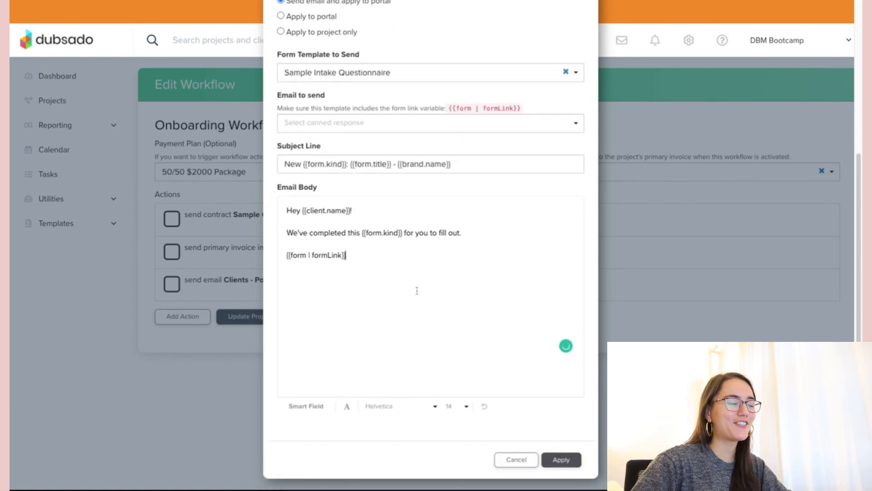
click(563, 460)
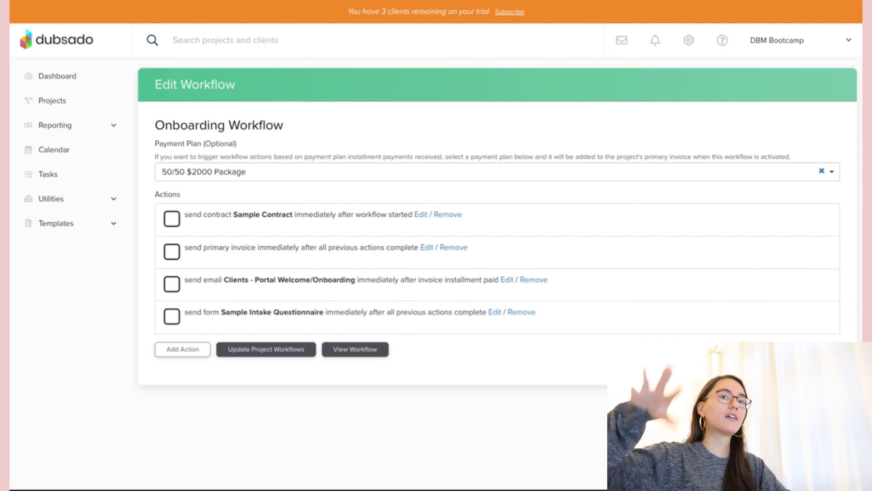
click(209, 347)
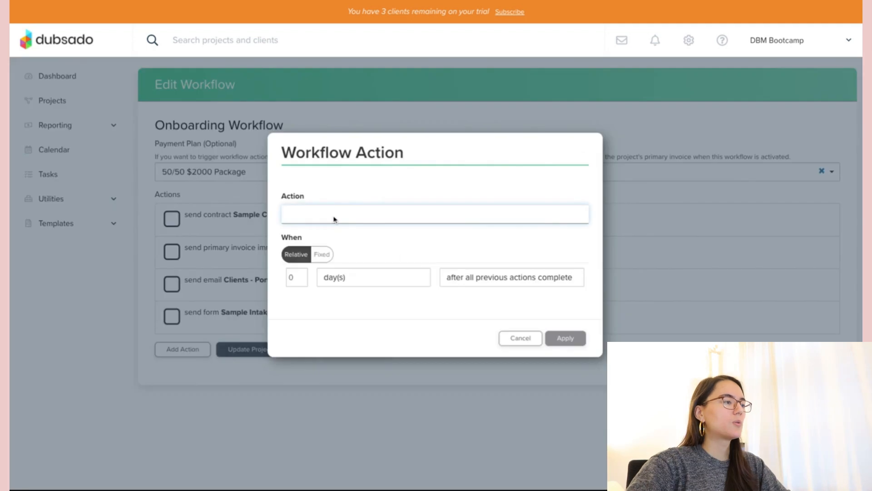
- Make a Send Appointment Scheduler action triggered when the Sample Intake Questionnaire is completed
click(334, 219)
click(436, 307)
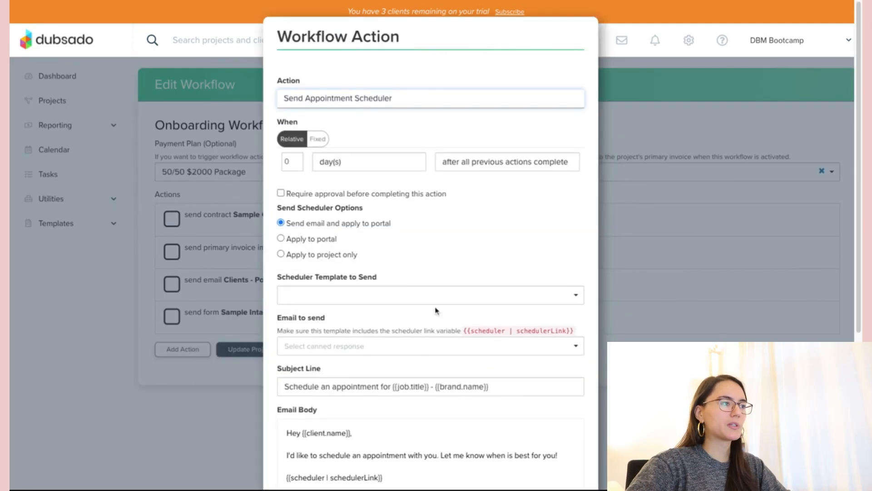
click(456, 165)
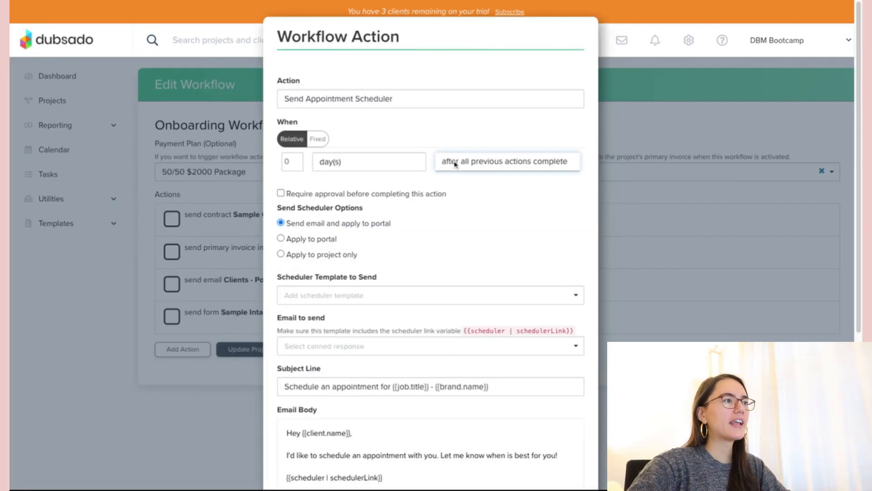
click(448, 196)
click(375, 210)
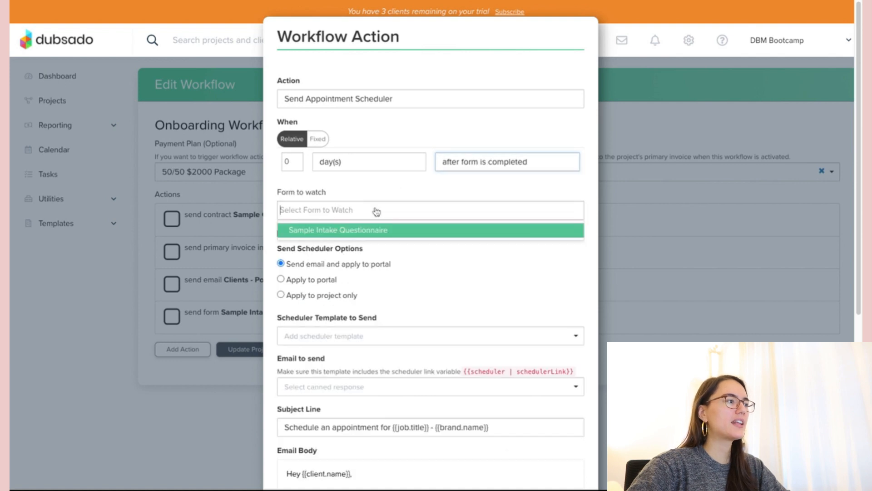
click(371, 231)
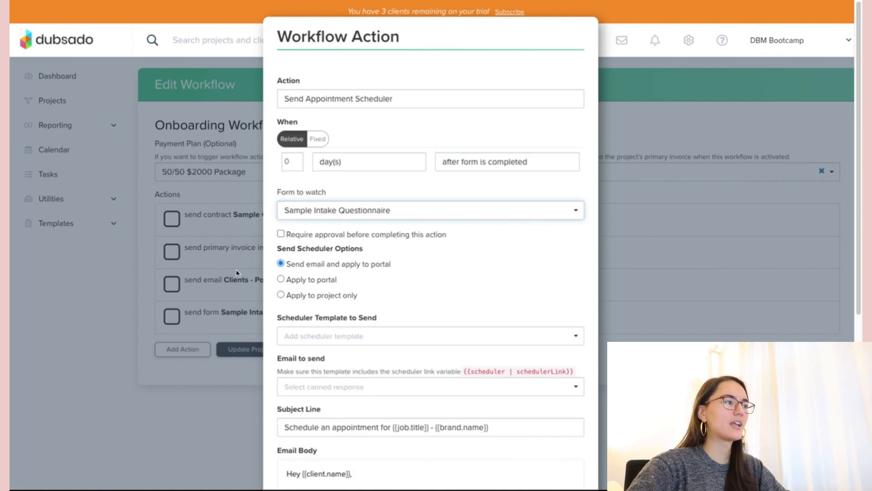
- Choose the Onboarding Call scheduler template and apply the action to the workflow
scroll(458, 268, down, 3)
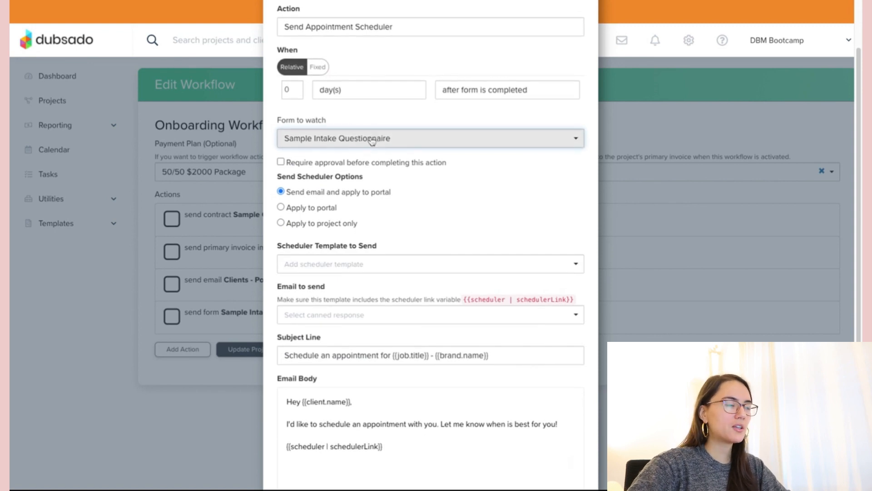
scroll(386, 229, down, 5)
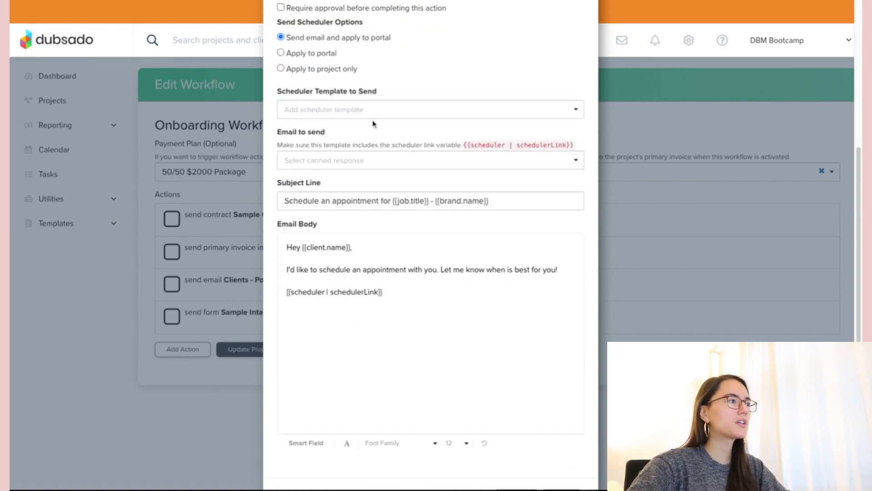
click(370, 113)
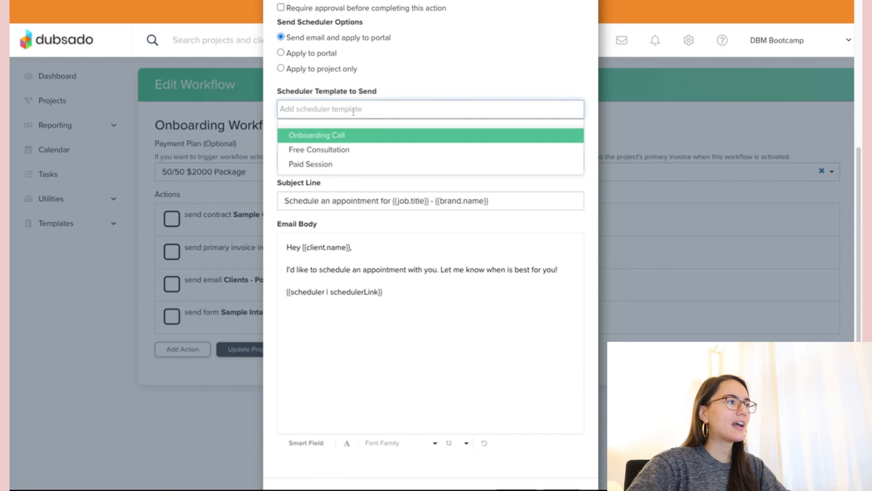
click(314, 135)
scroll(383, 140, down, 1)
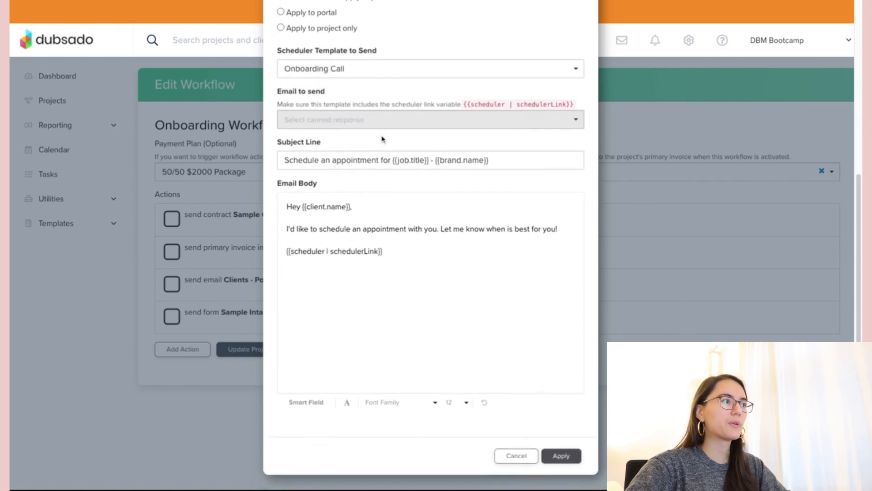
click(404, 245)
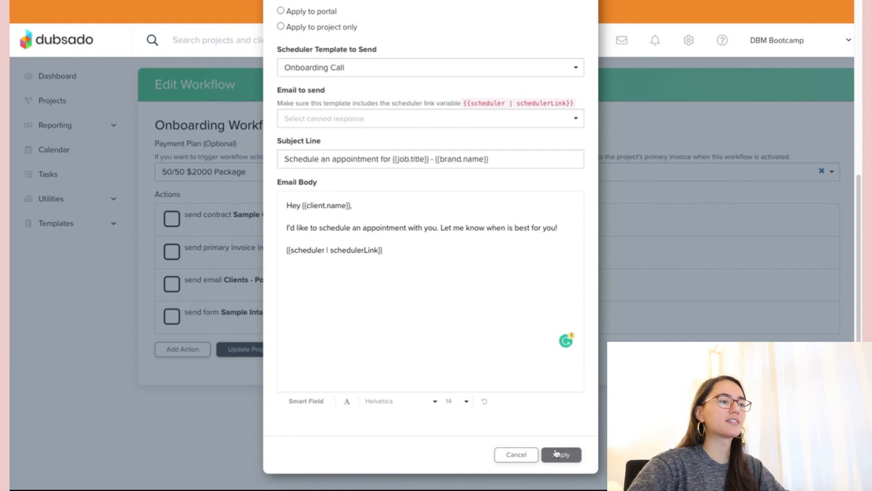
click(556, 453)
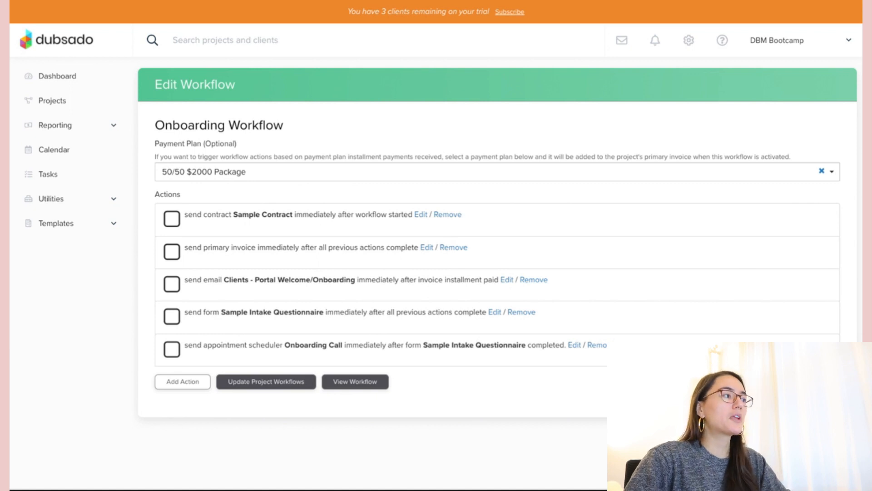
- Open a new blank action dialog below the existing onboarding actions
click(180, 382)
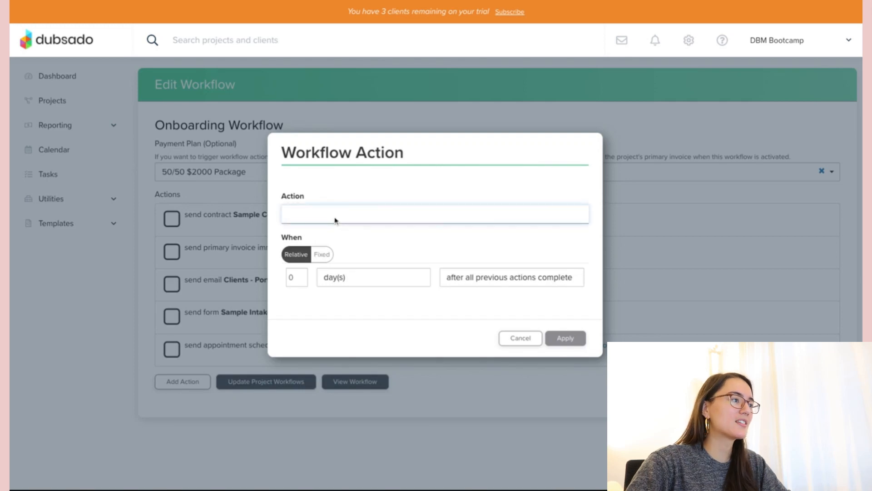
- Make a Create To-Do action for the only user, triggered when the Onboarding Call is scheduled
click(409, 260)
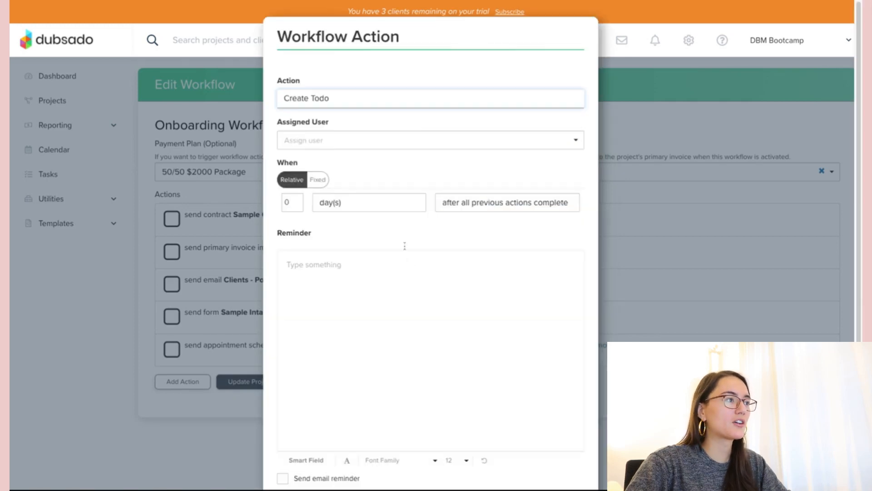
click(382, 148)
click(364, 163)
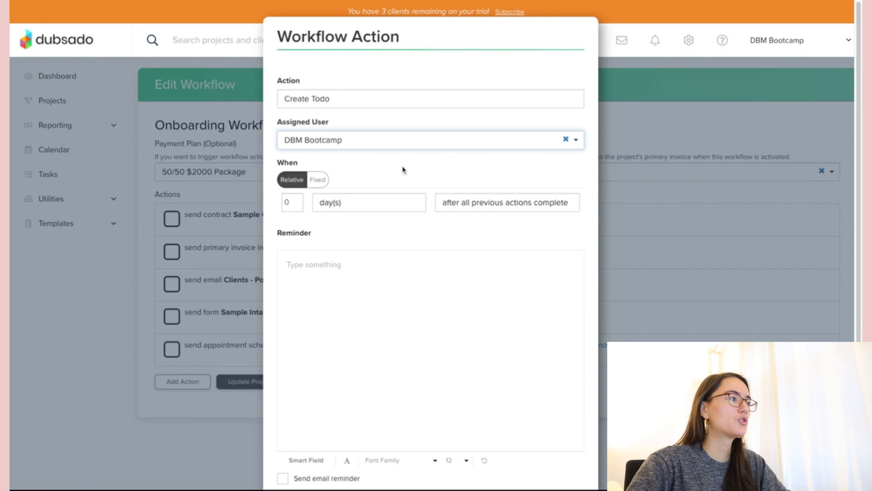
scroll(399, 168, down, 1)
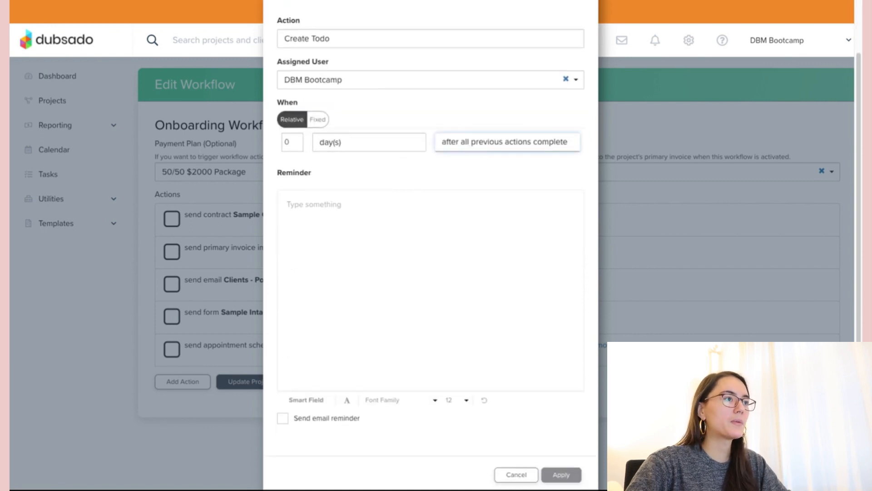
click(459, 207)
scroll(409, 272, down, 1)
click(363, 141)
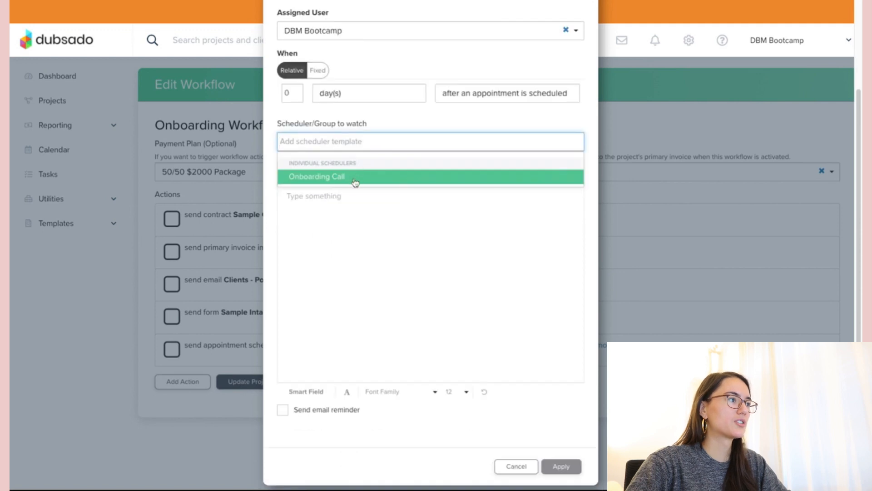
click(355, 182)
scroll(380, 171, down, 1)
- Write 'Prep for the Onboarding Call with [Client First Name] and make sure to review what they submitted.' and apply
click(372, 197)
text(Prep for)
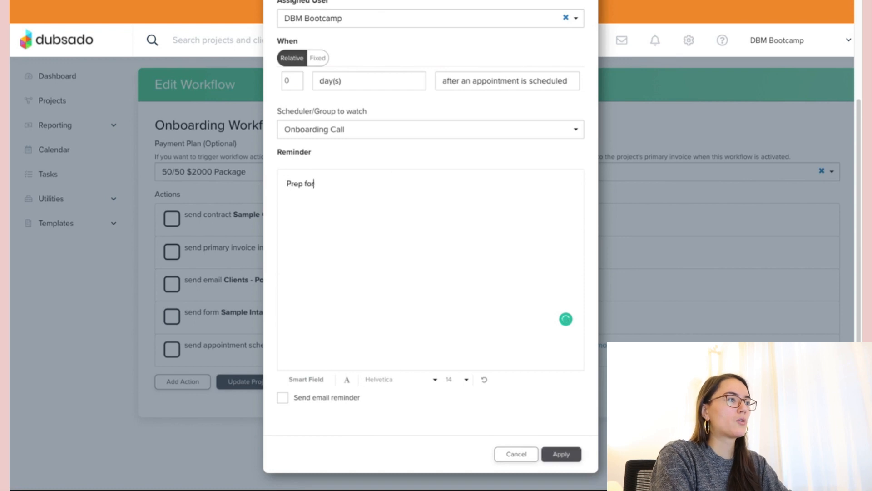
text( the Onboarding Cal)
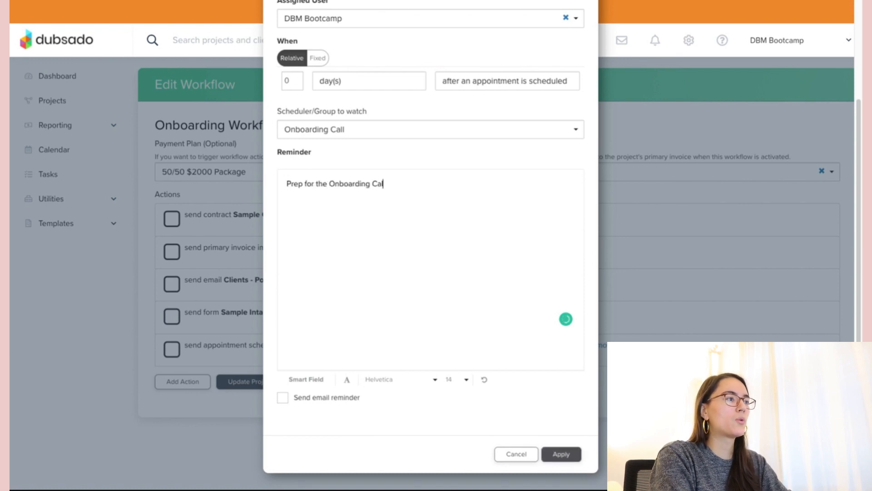
text(l with CLIENT )
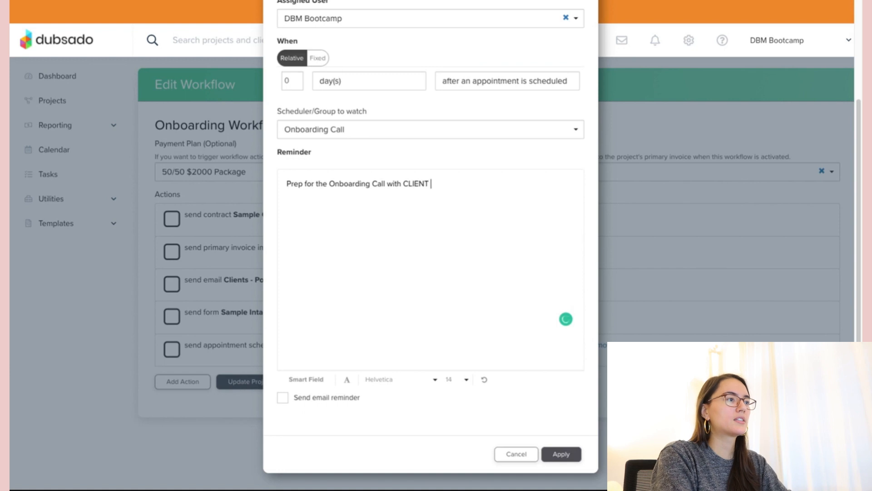
text(and make sure )
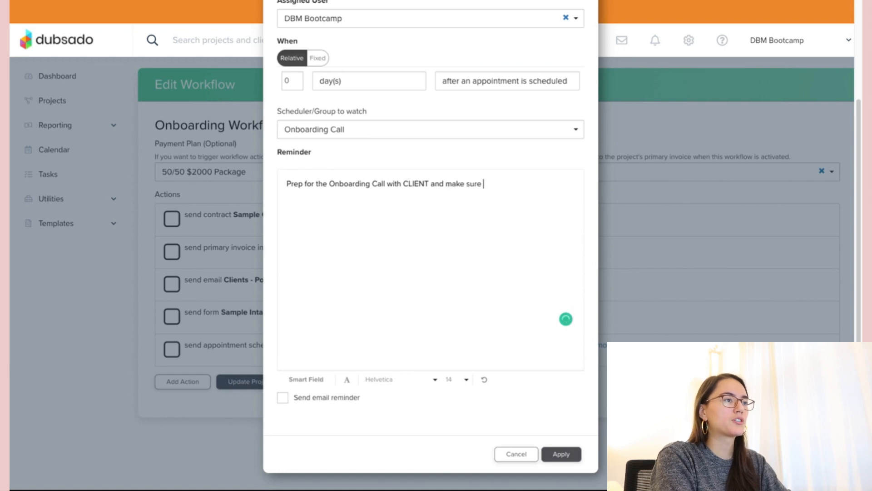
text(to review what they submitted)
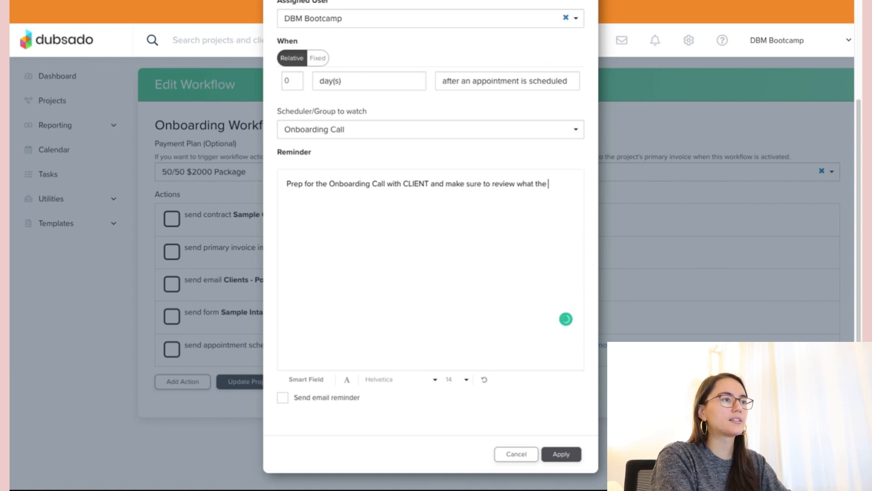
double_click(421, 183)
key(BackSpace)
click(316, 381)
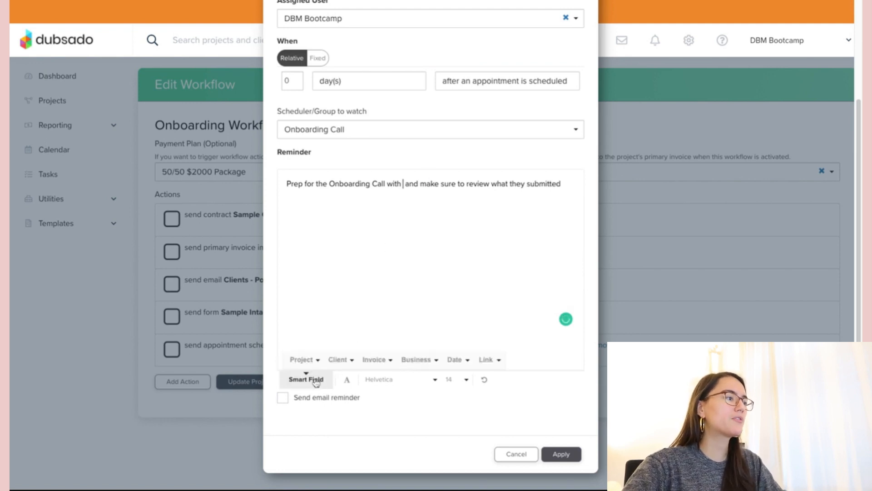
click(340, 359)
click(357, 224)
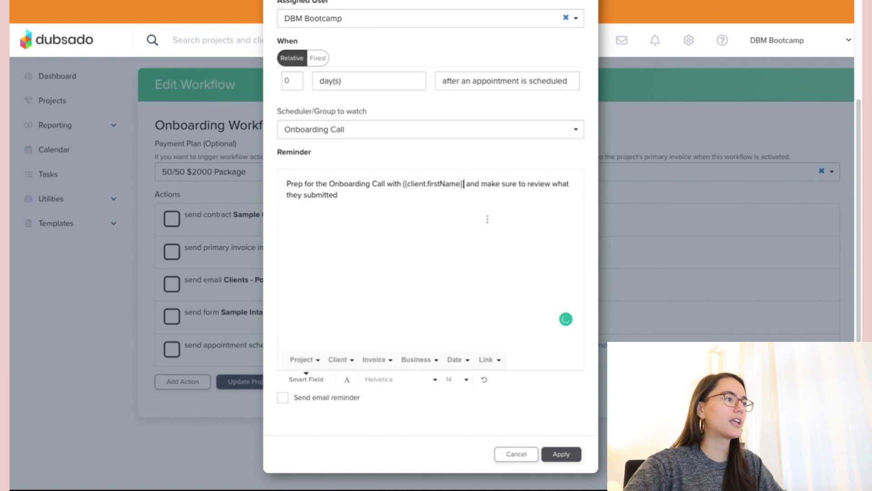
click(485, 199)
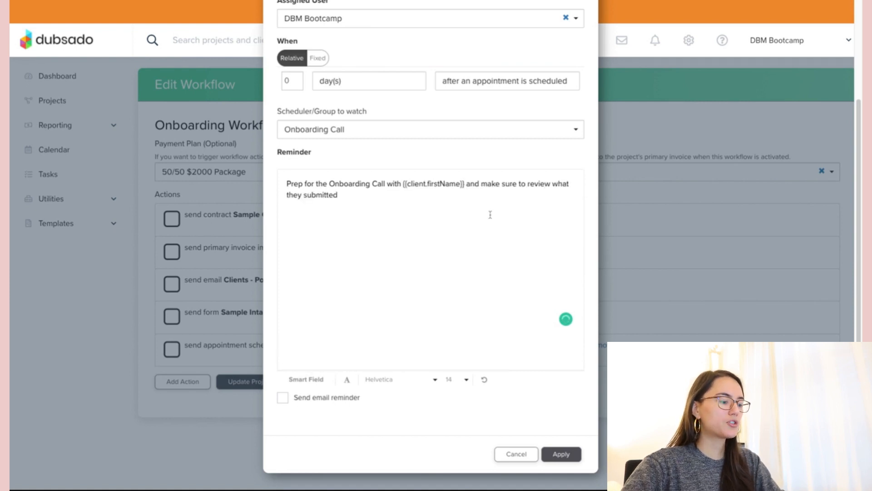
text(.)
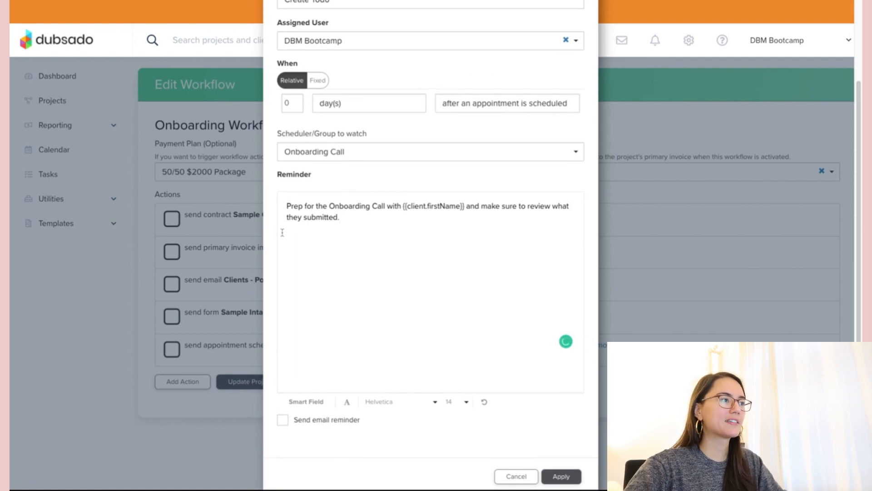
scroll(282, 233, up, 1)
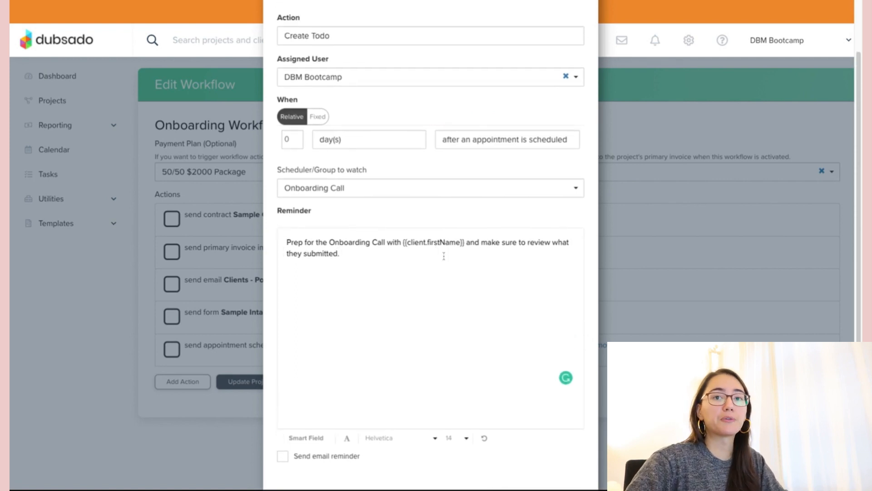
scroll(453, 275, down, 2)
click(567, 460)
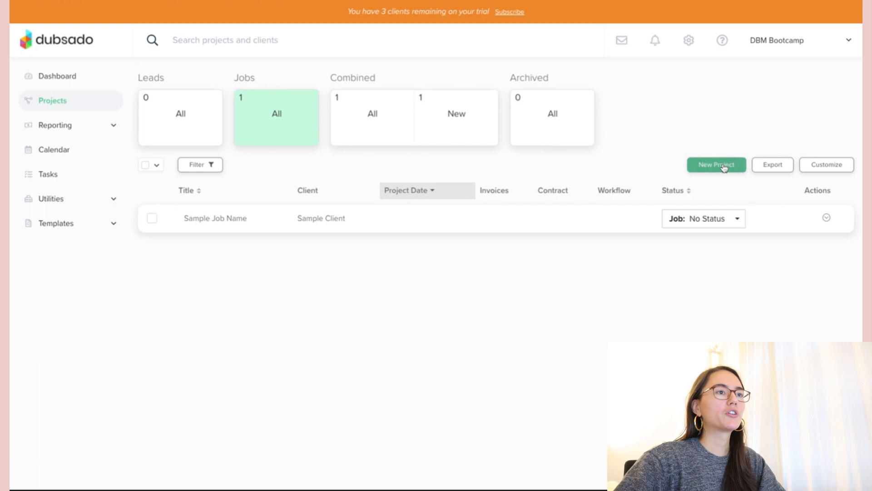
- Go to Projects and start a new project
click(722, 165)
- Title the project 'Sample Project' and add a new client with their first name and e-mail
click(328, 142)
text(Sample Project)
click(534, 185)
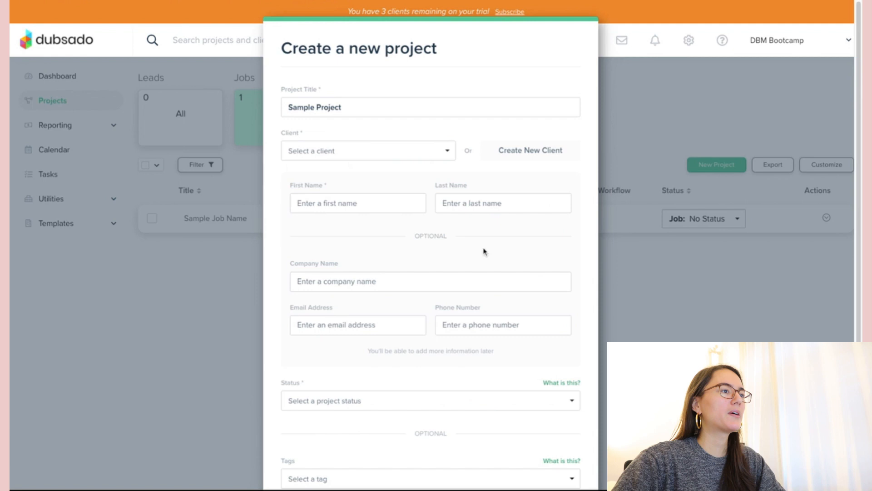
click(301, 200)
text(Deya)
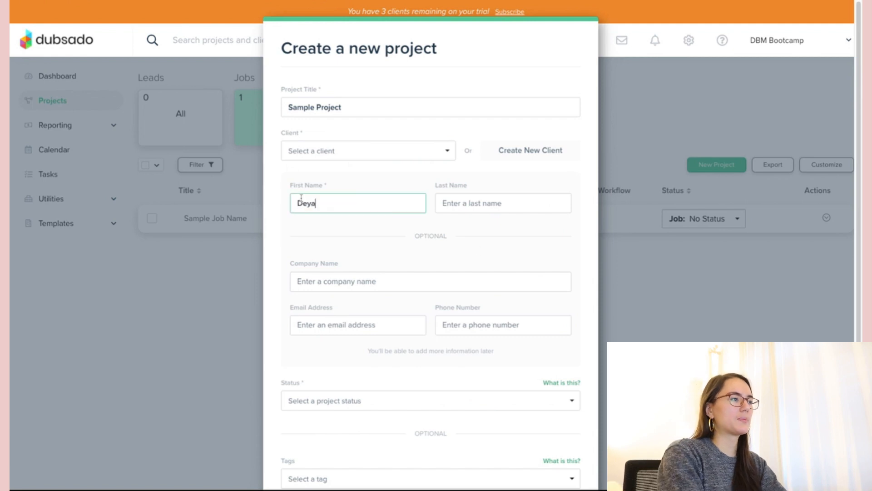
click(338, 325)
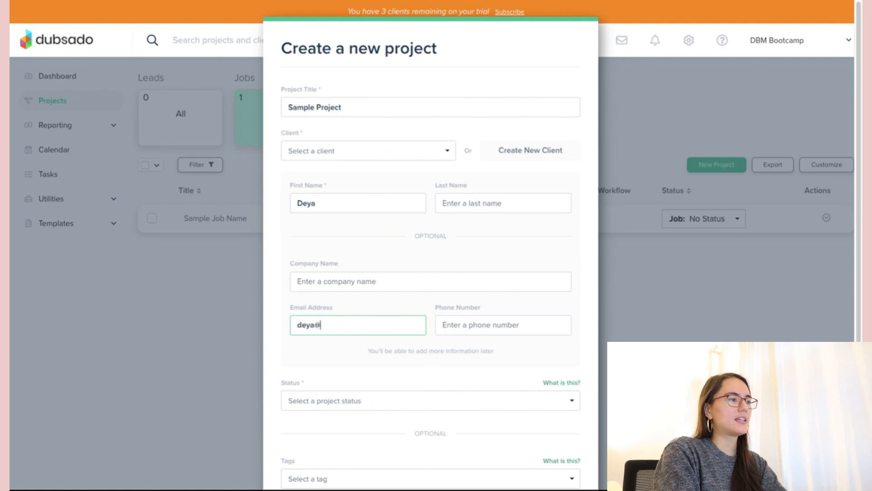
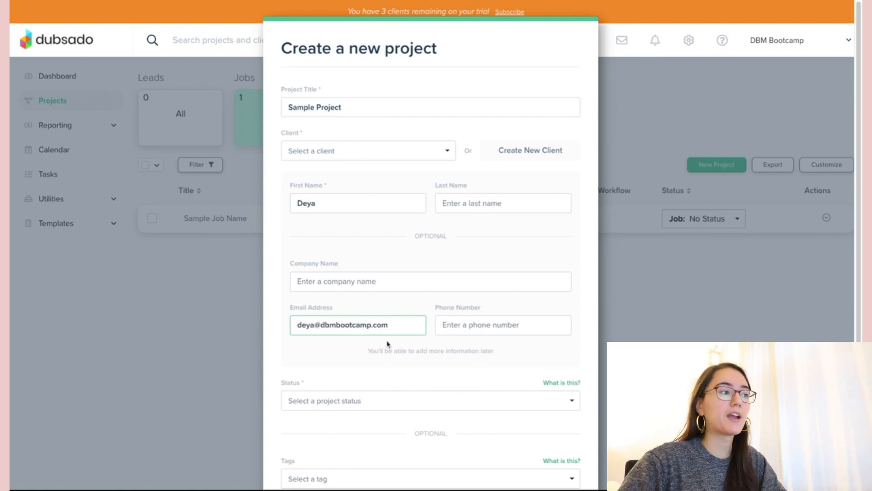
- Set the project status to Job: No Status and create the project
scroll(387, 344, down, 2)
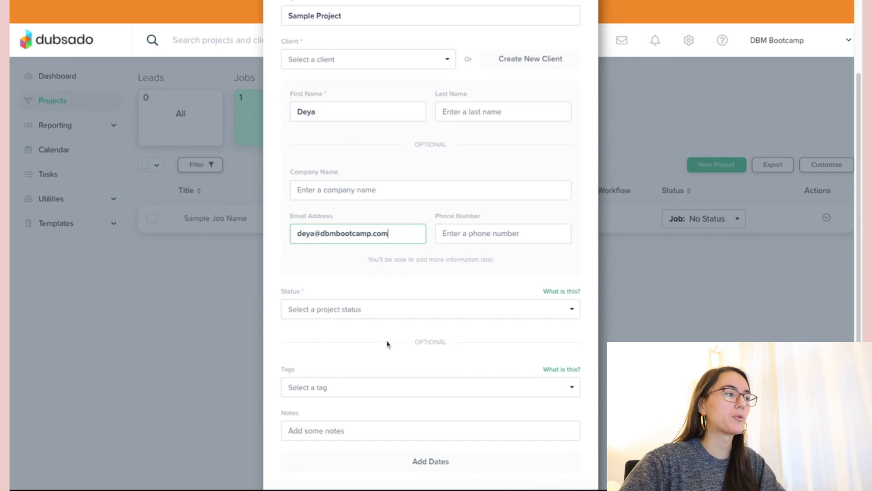
click(372, 307)
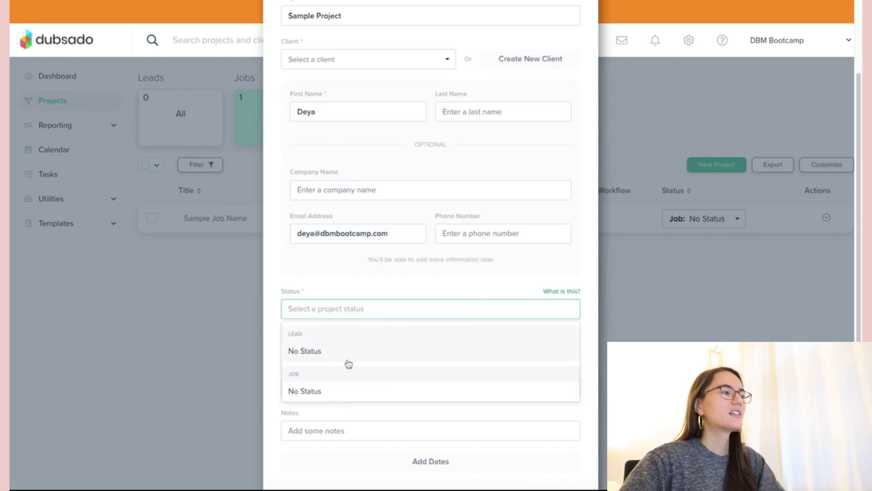
click(320, 393)
scroll(427, 348, down, 1)
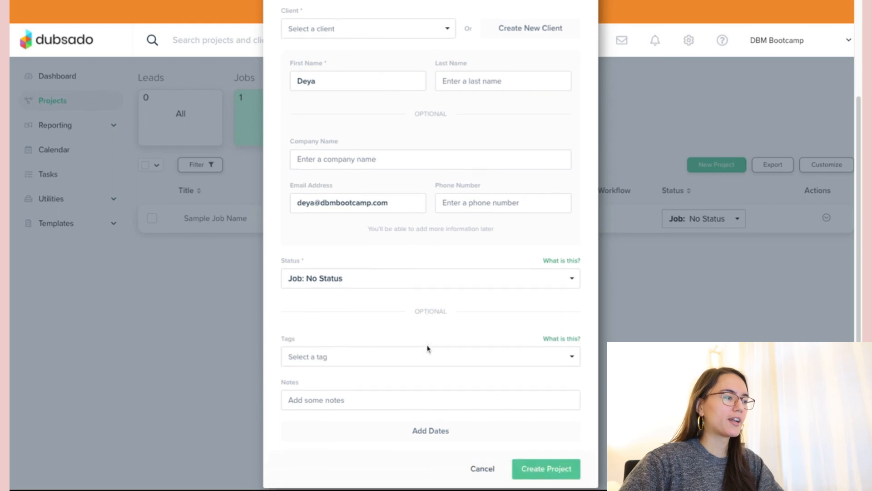
scroll(561, 457, up, 3)
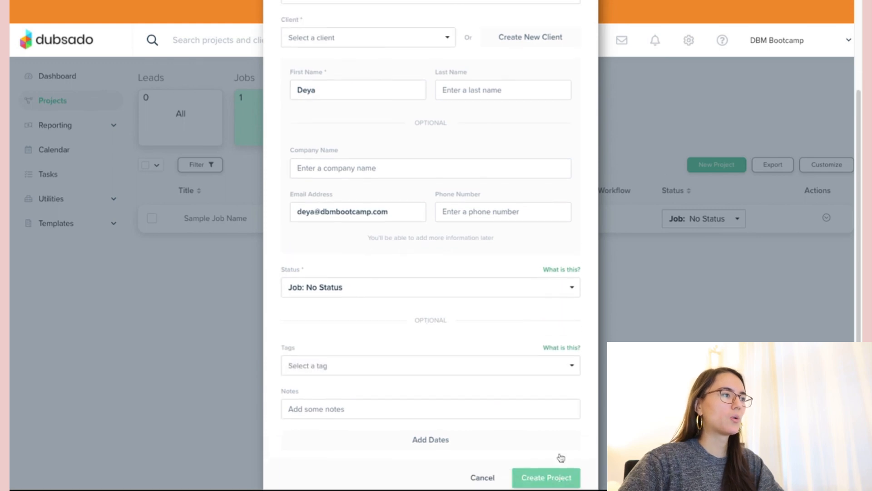
scroll(559, 456, down, 3)
click(545, 453)
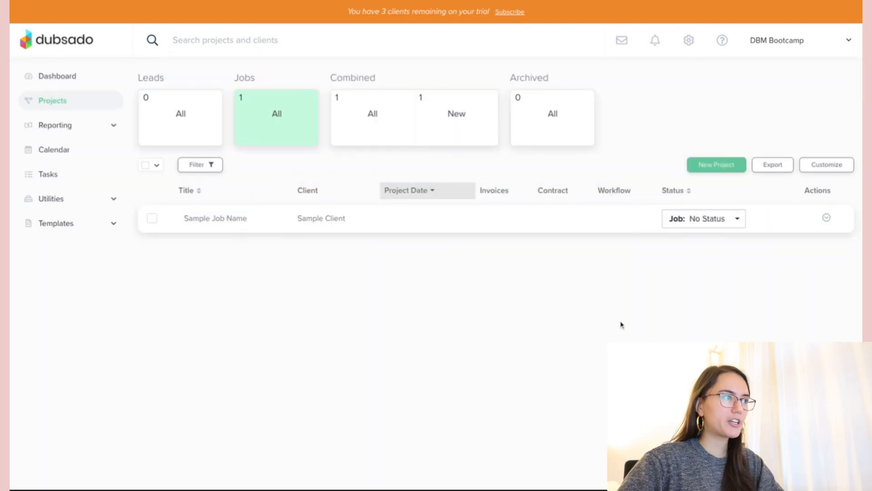
- Open Sample Project and view the client's saved details, closing them without changes
click(321, 223)
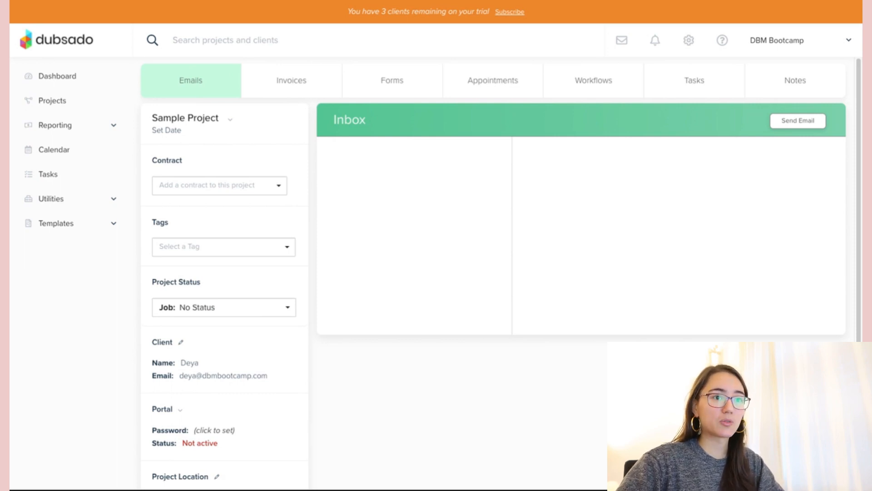
click(182, 343)
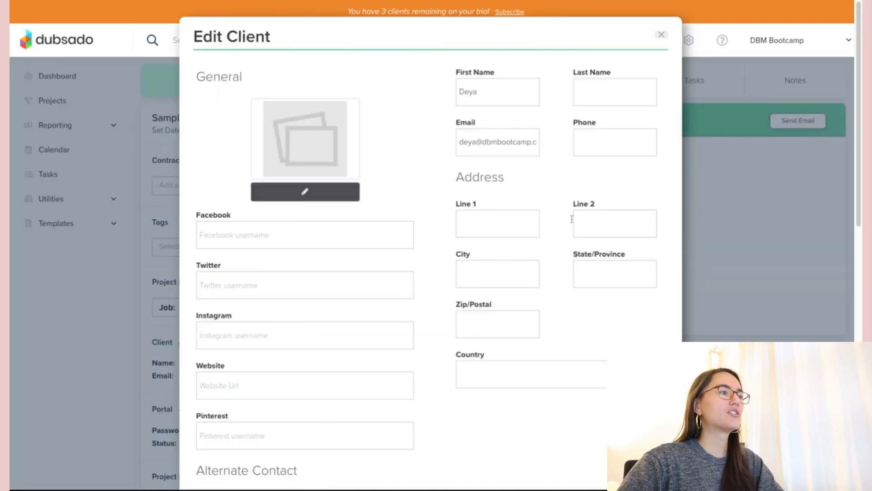
click(663, 36)
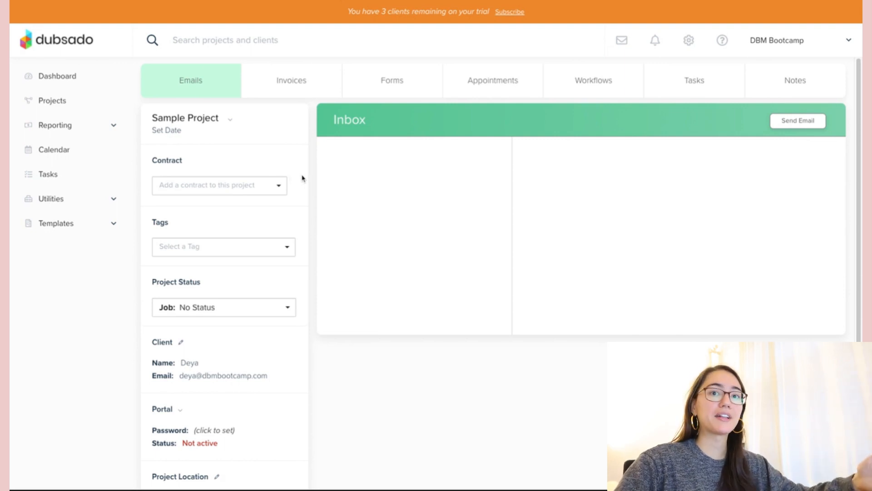
- Apply the Onboarding Workflow to Sample Project, sending the Sample Contract and primary invoice immediately
click(574, 86)
click(565, 160)
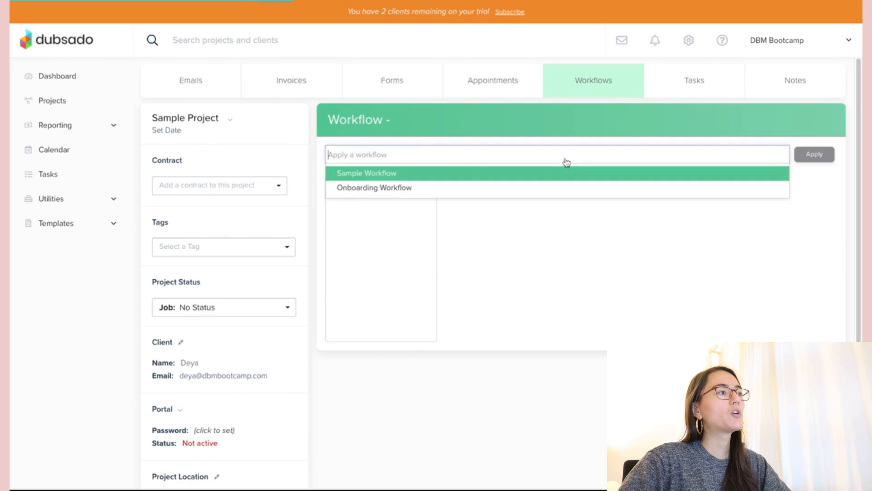
click(383, 189)
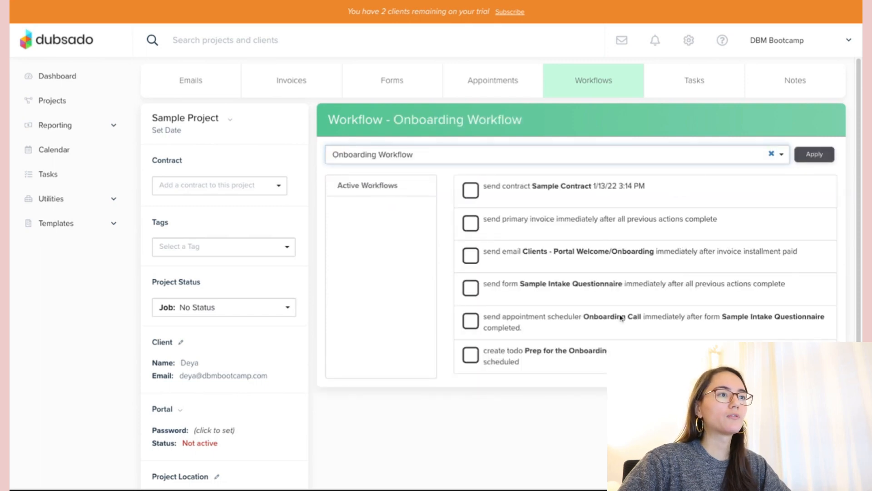
click(814, 155)
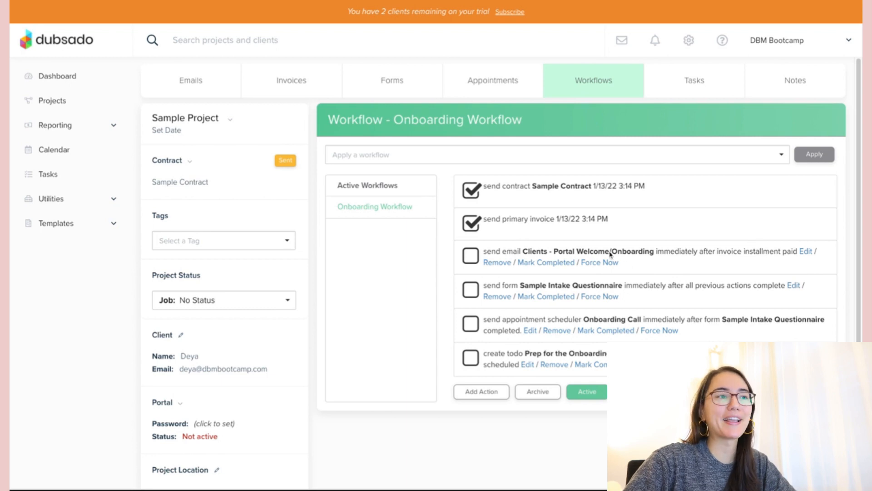
click(600, 264)
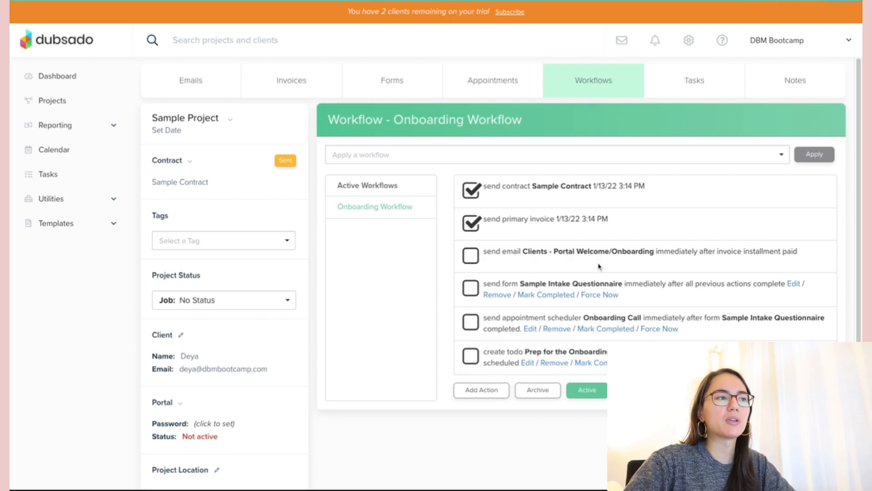